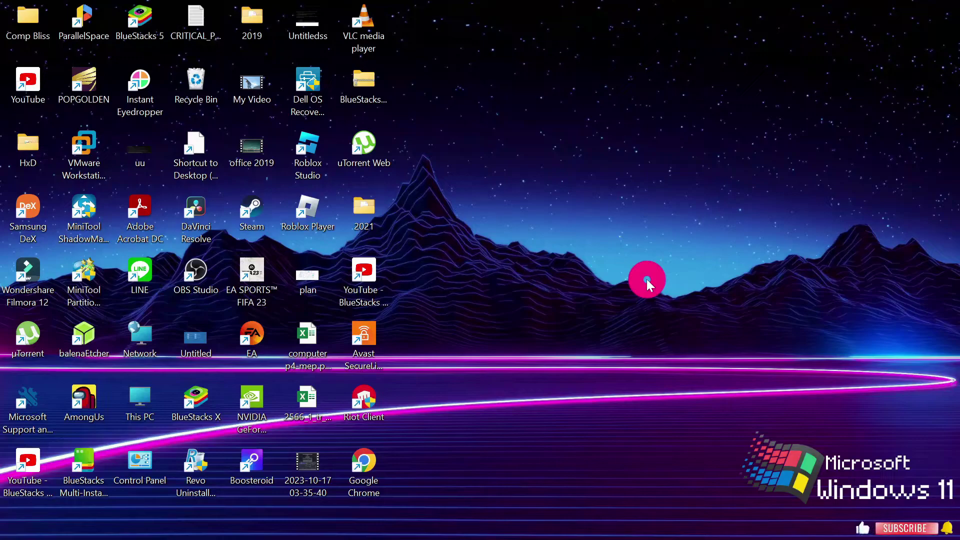
Launch the Play Store app from Start search and browse its listings.
key("super")
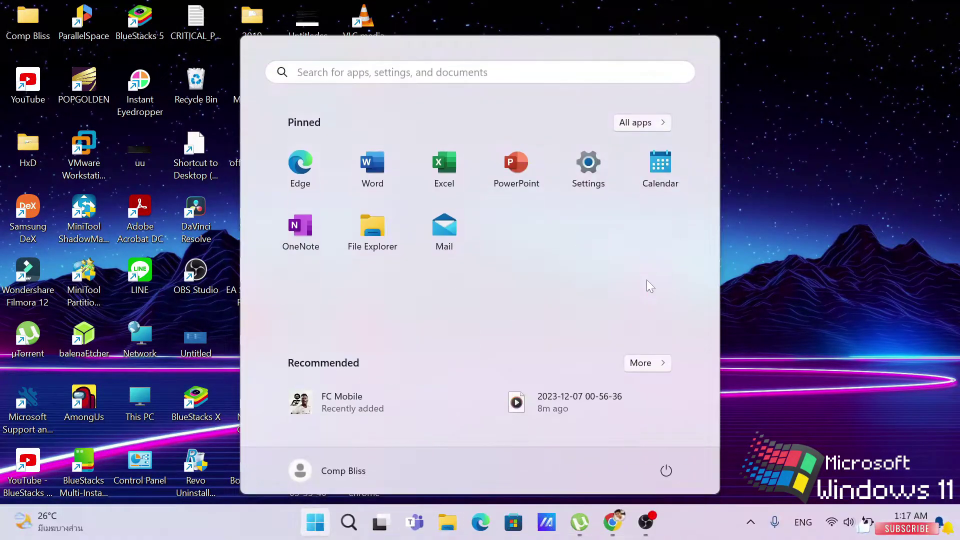
type("play store")
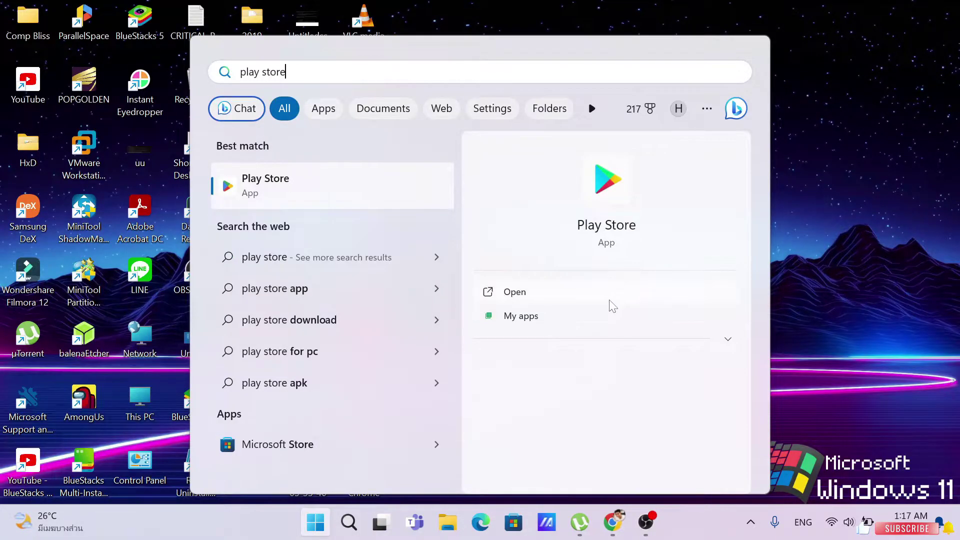
left_click(554, 294)
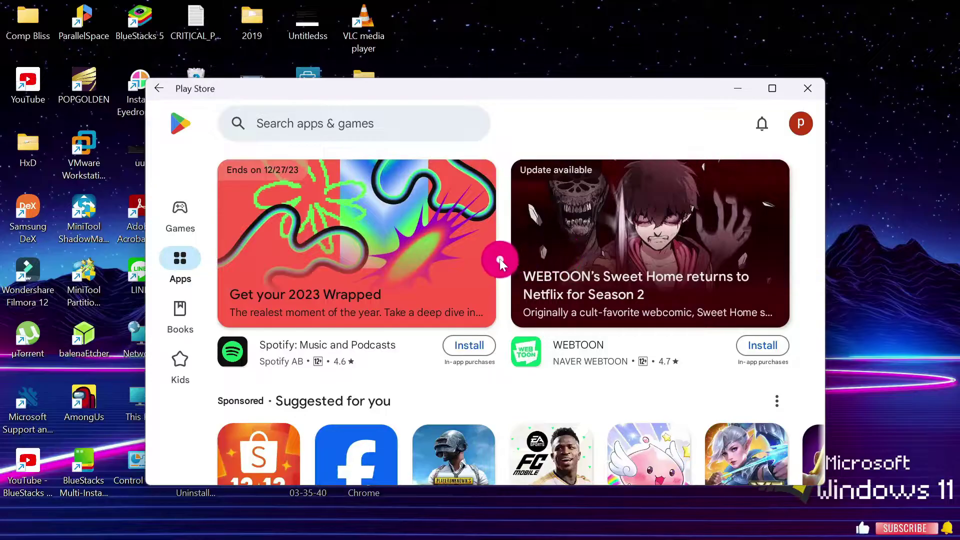
scroll(500, 259, "down", 2)
scroll(482, 325, "down", 3)
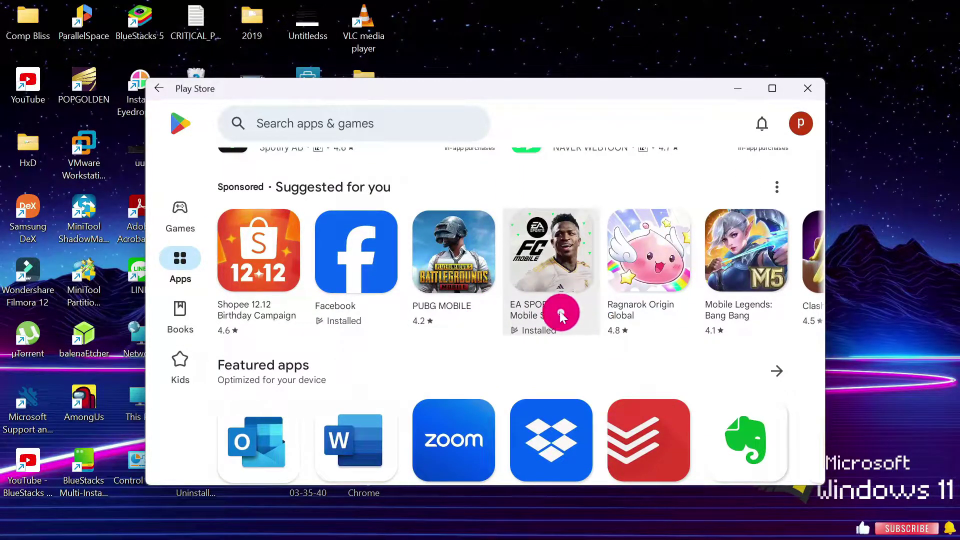
scroll(600, 310, "up", 2)
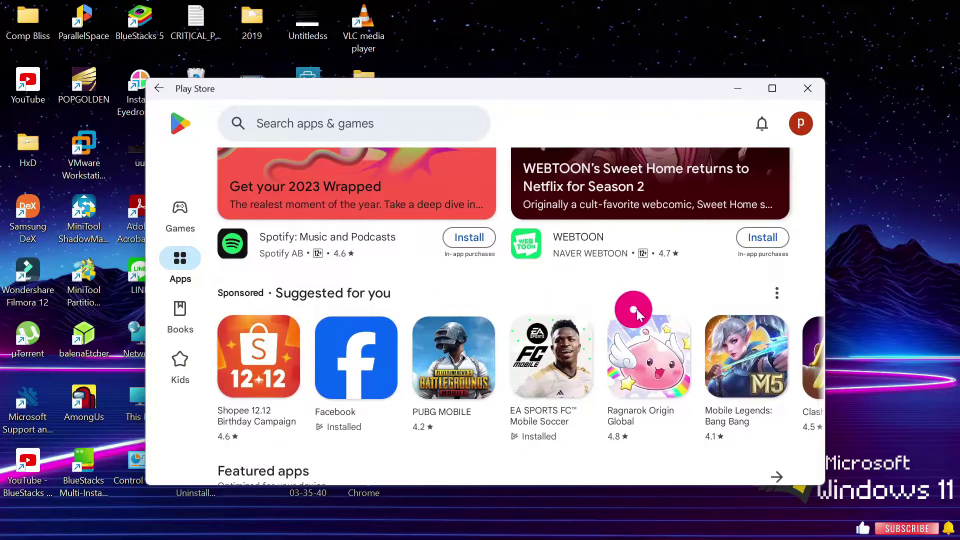
Launch EA SPORTS FC Mobile Soccer from its details page, then close the game and the Play Store.
left_click(565, 353)
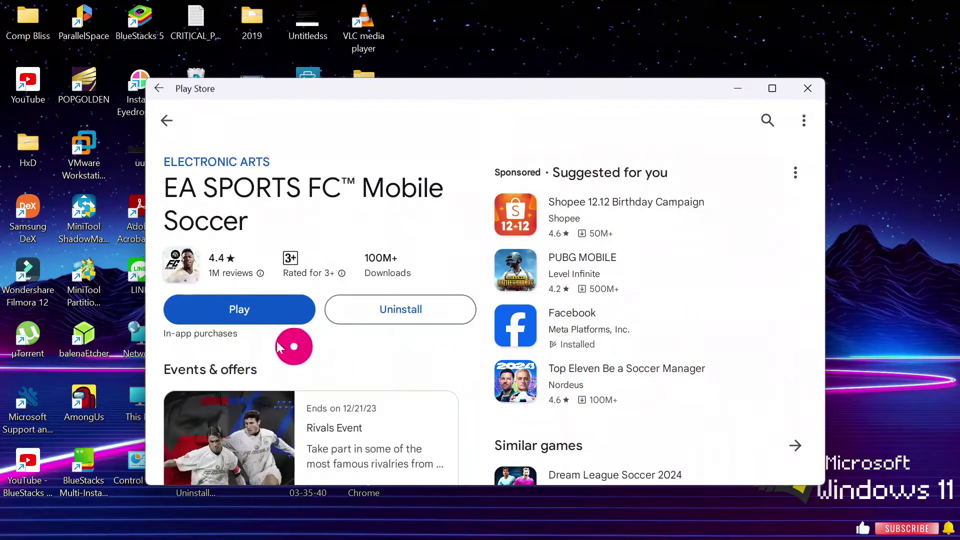
left_click(249, 310)
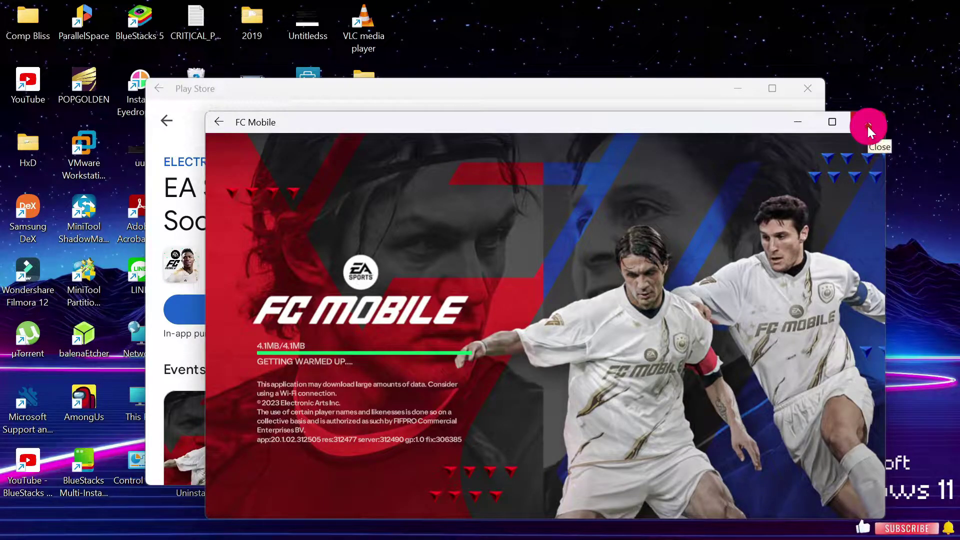
left_click(867, 125)
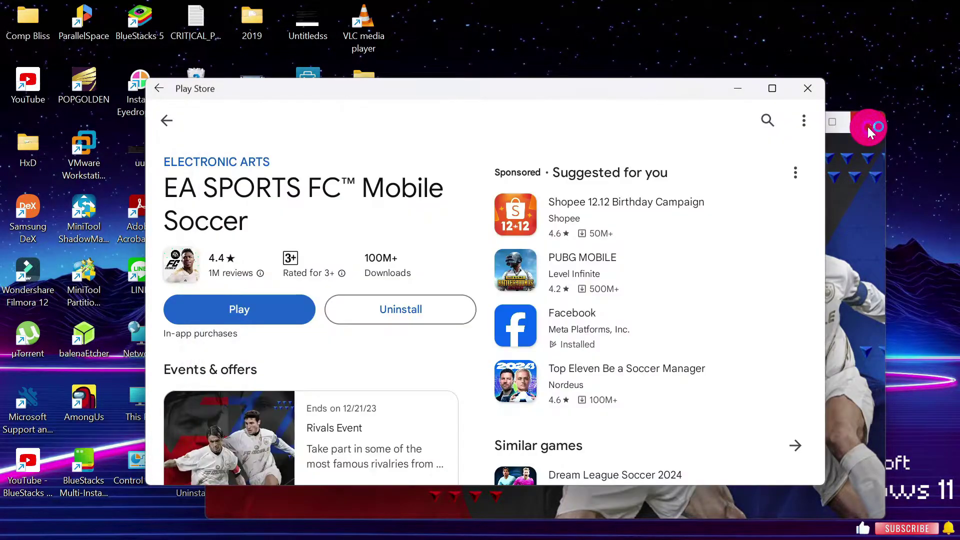
left_click(806, 88)
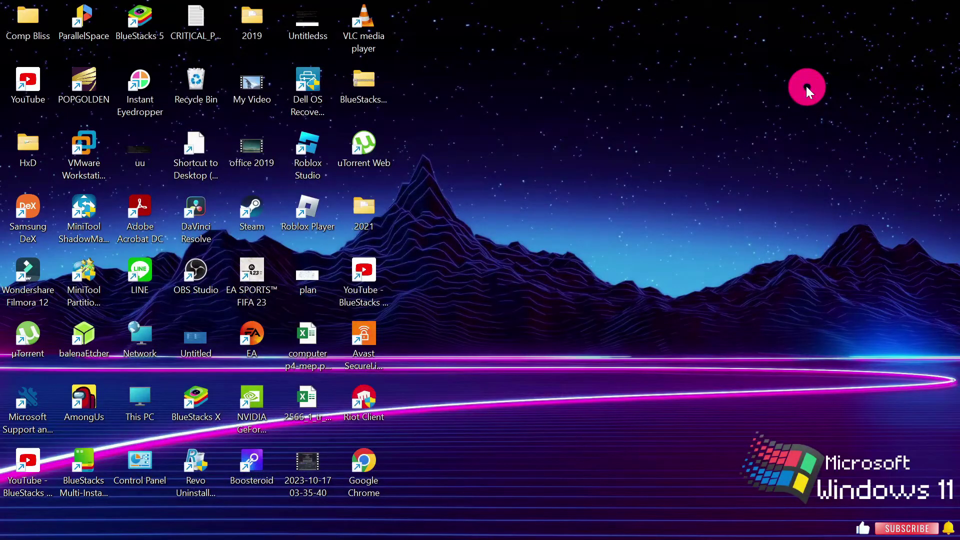
Open Add or remove programs and scroll Installed apps down to Windows Subsystem for Android.
key("super")
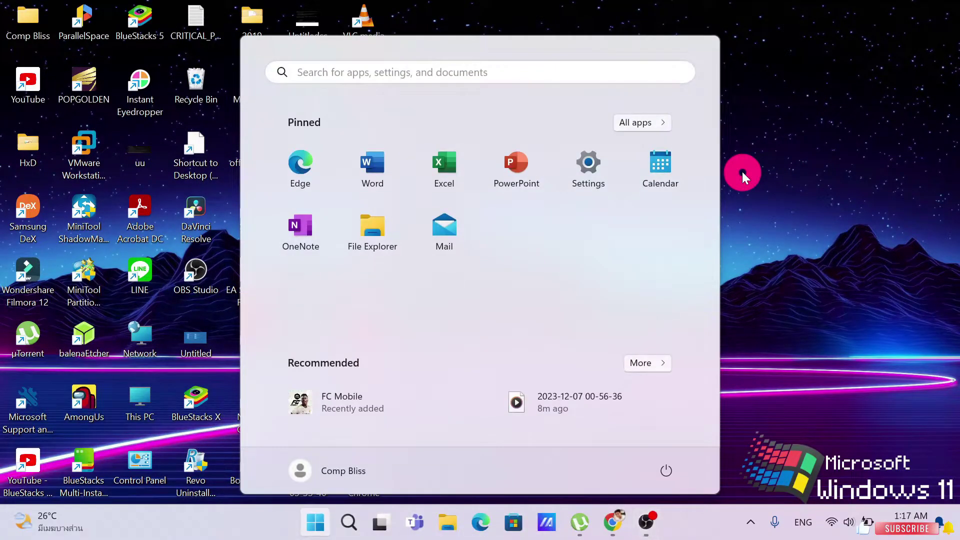
type("proga")
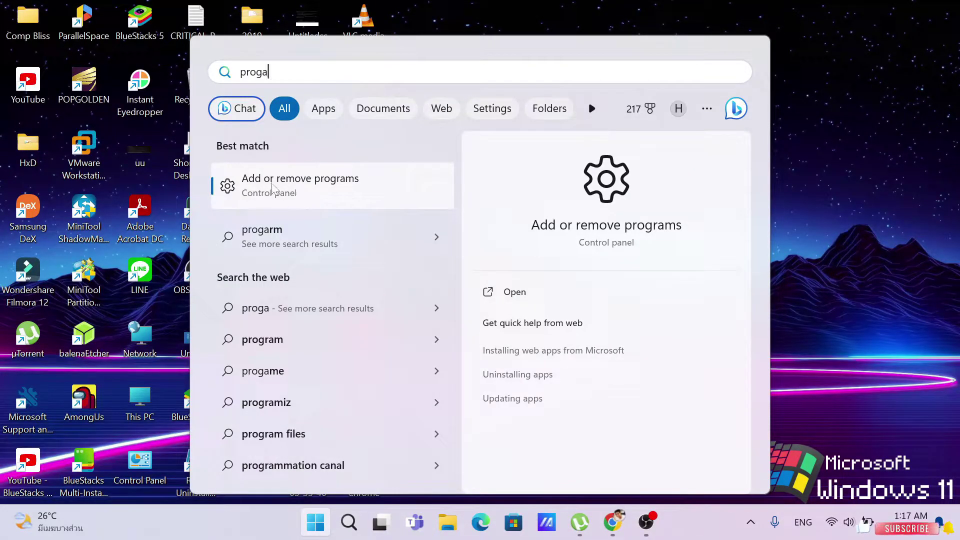
left_click(532, 296)
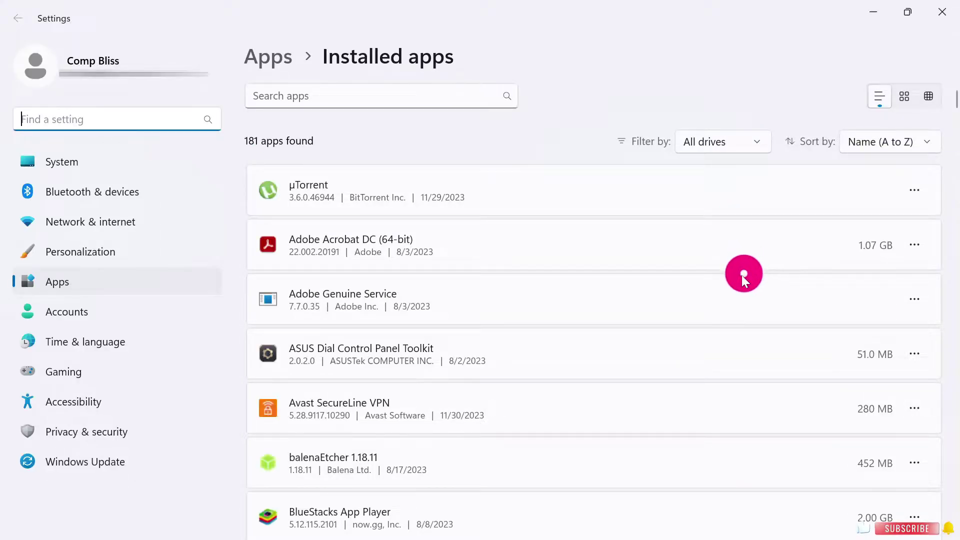
scroll(731, 287, "down", 15)
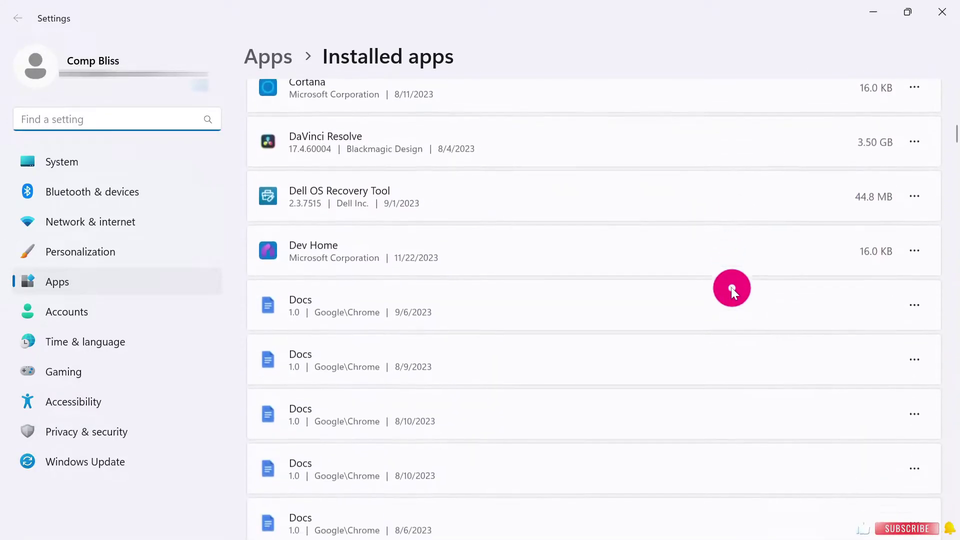
scroll(731, 287, "down", 12)
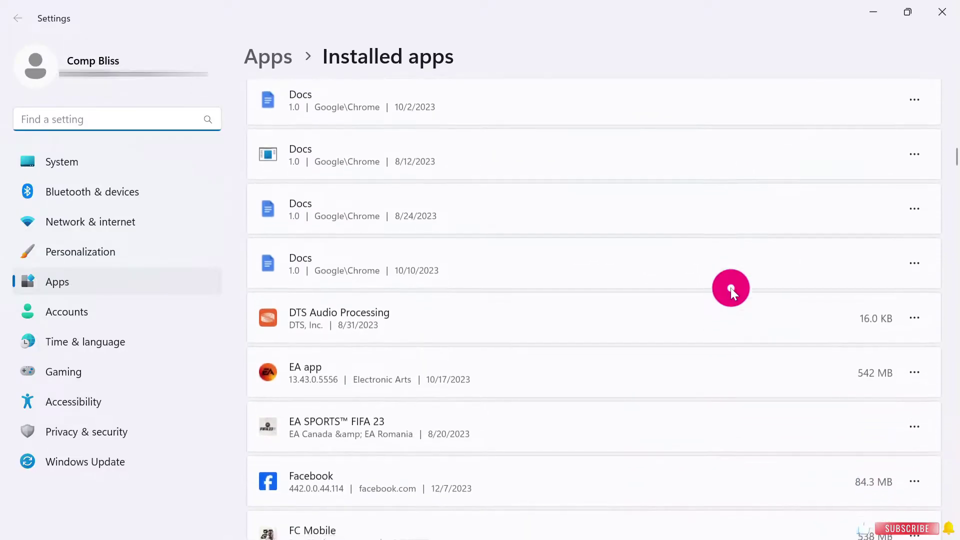
scroll(730, 287, "down", 15)
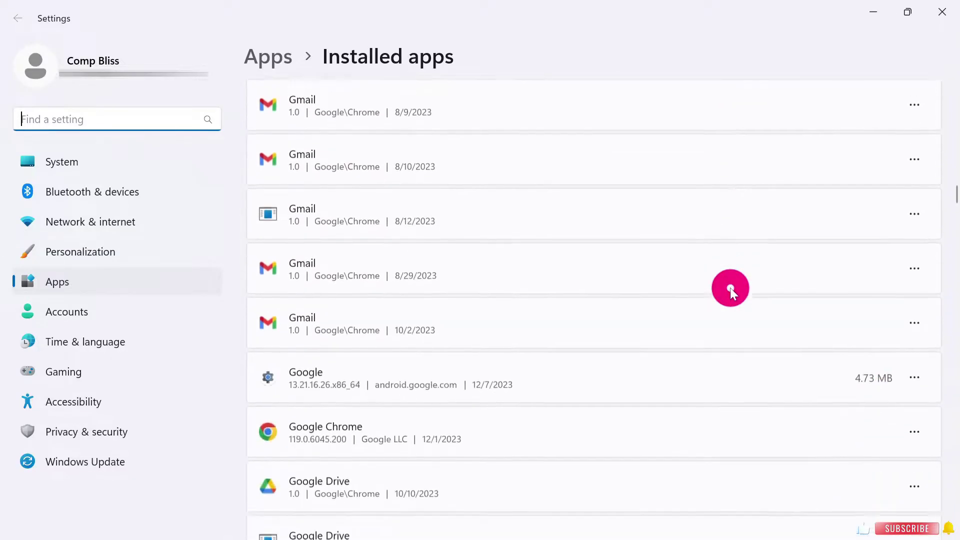
scroll(730, 288, "down", 15)
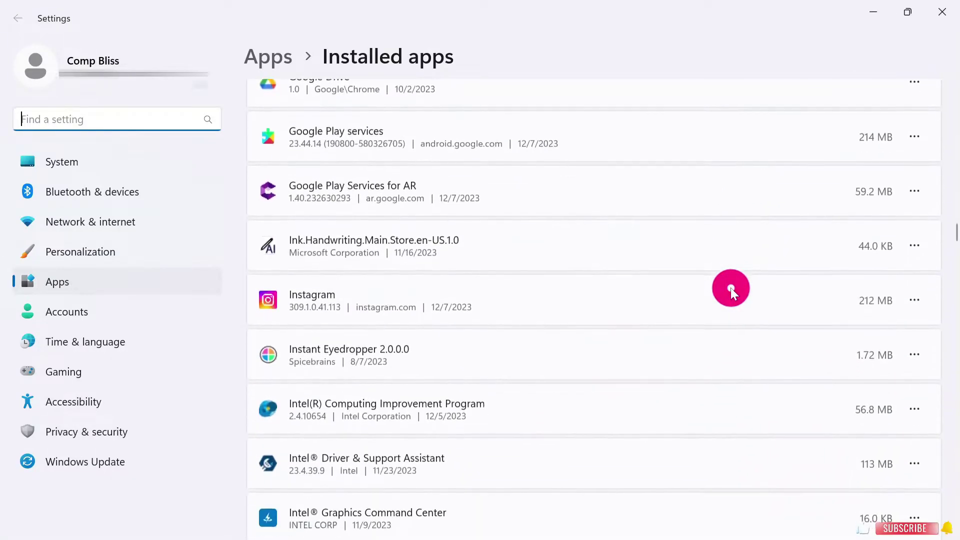
scroll(730, 287, "down", 8)
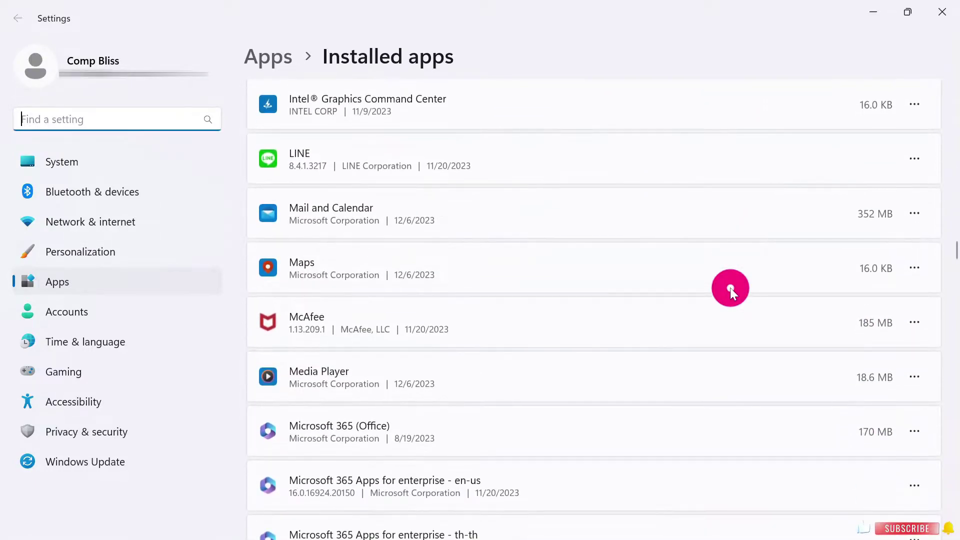
scroll(730, 287, "down", 8)
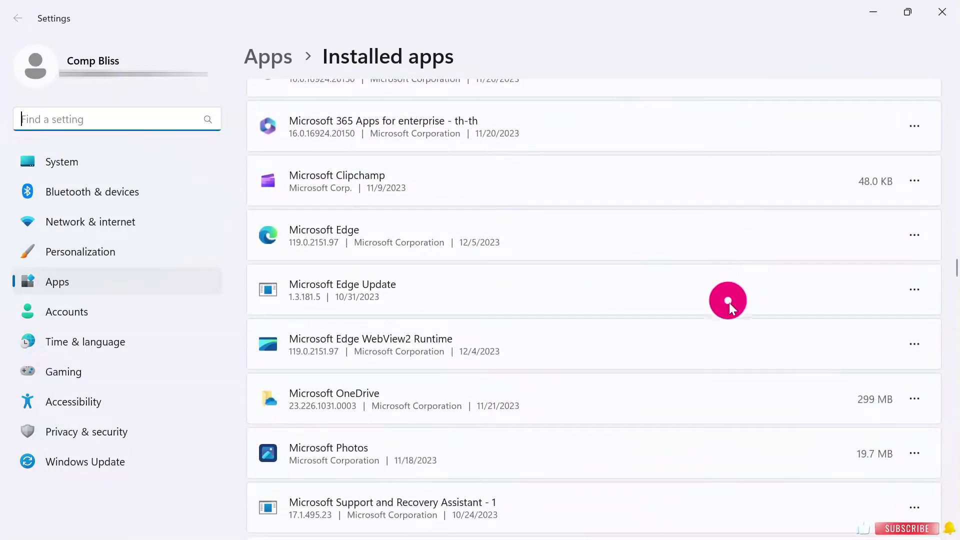
scroll(732, 315, "down", 8)
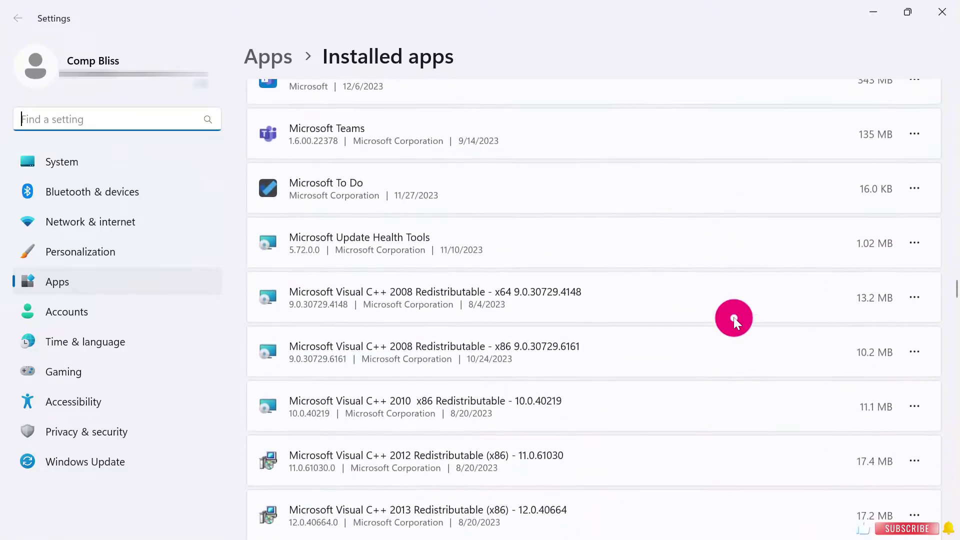
scroll(729, 319, "down", 10)
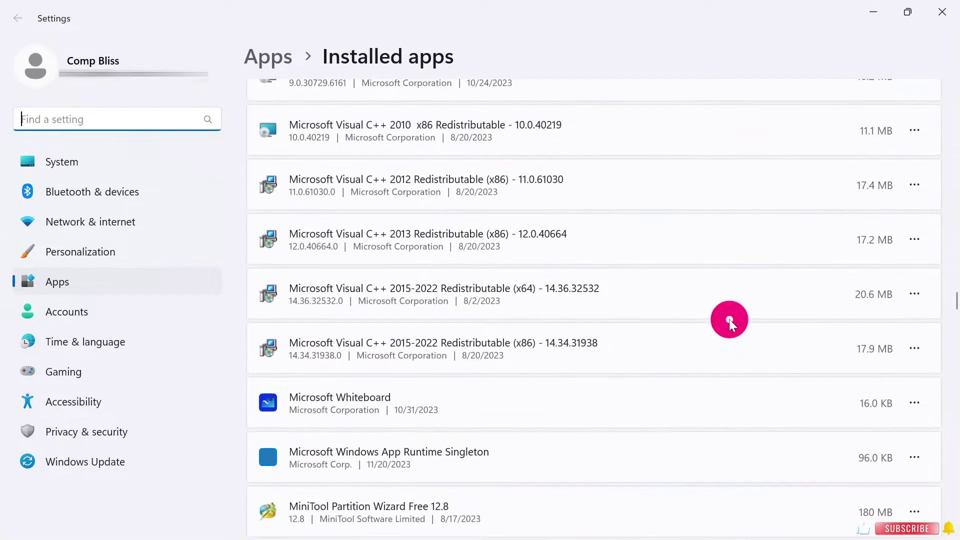
scroll(729, 319, "down", 10)
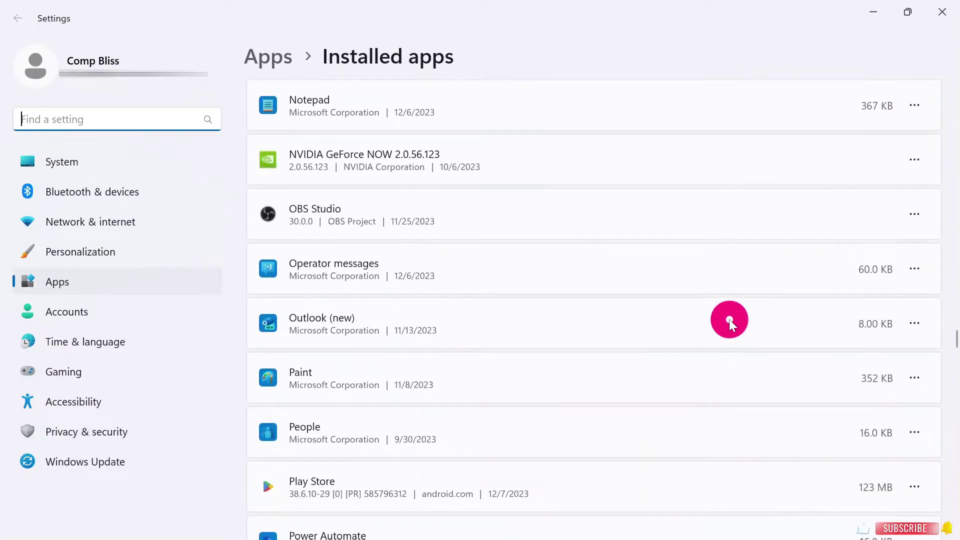
scroll(730, 323, "down", 8)
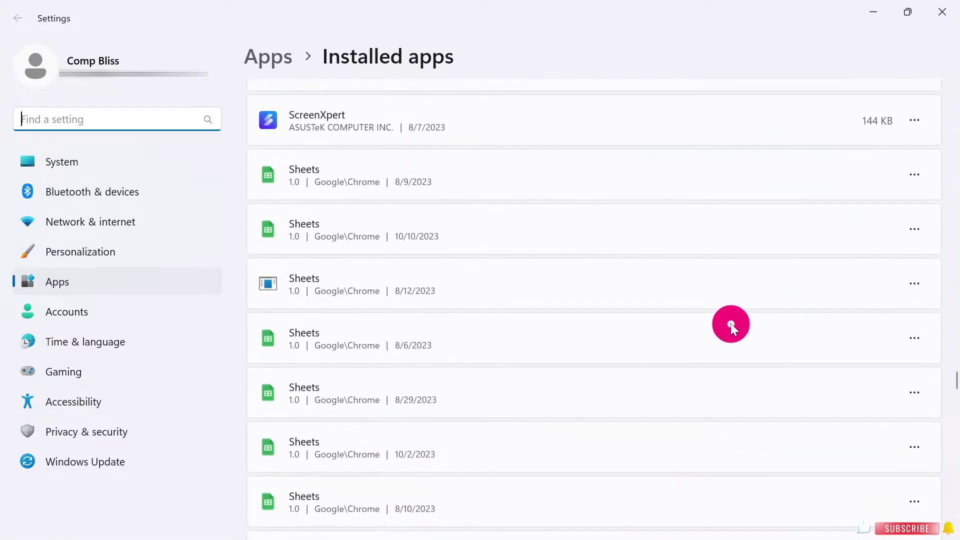
scroll(731, 328, "down", 12)
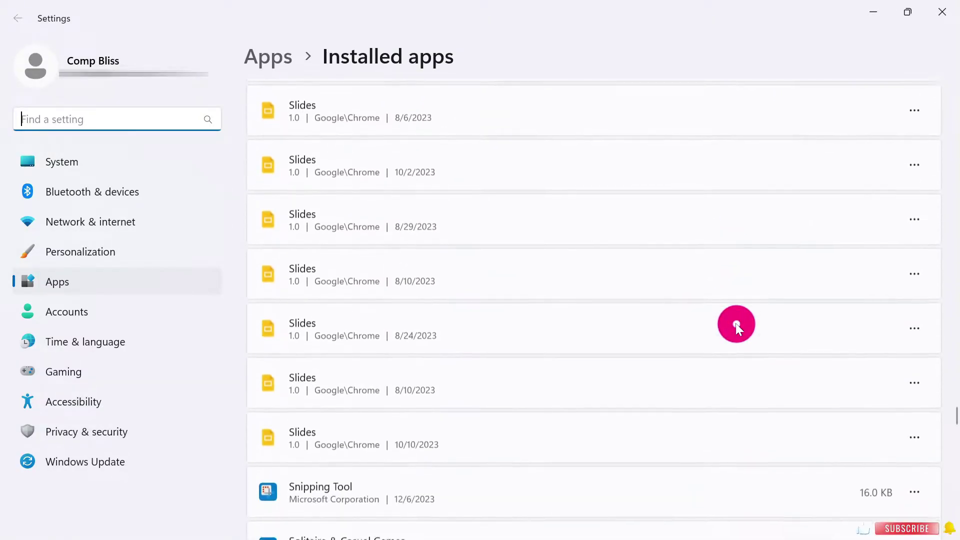
scroll(735, 323, "down", 20)
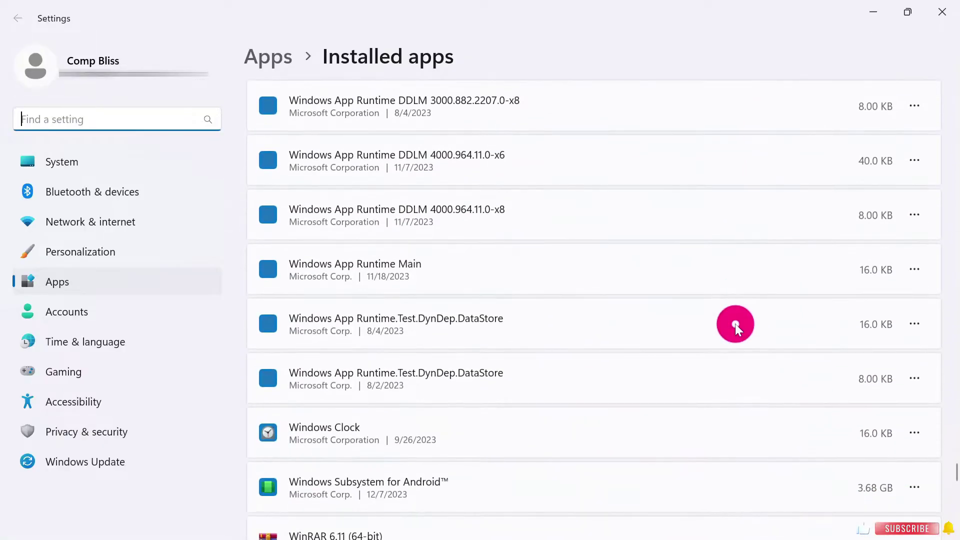
scroll(736, 324, "down", 1)
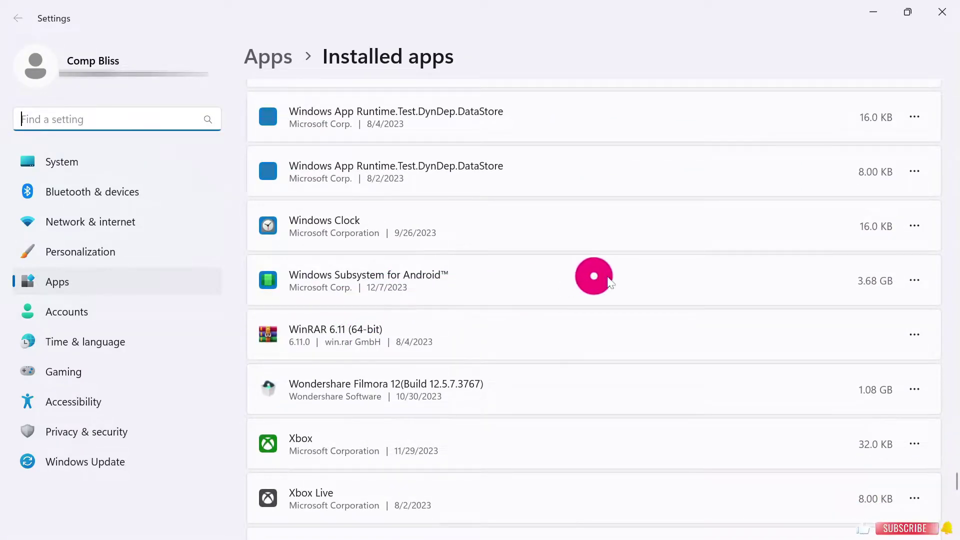
Uninstall Windows Subsystem for Android from its ⋯ menu and confirm the removal.
left_click(913, 281)
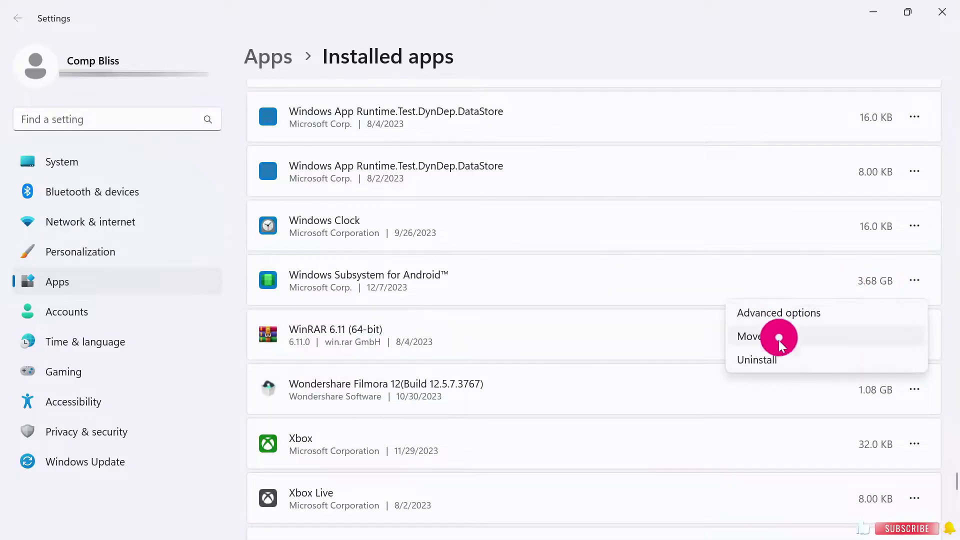
left_click(779, 358)
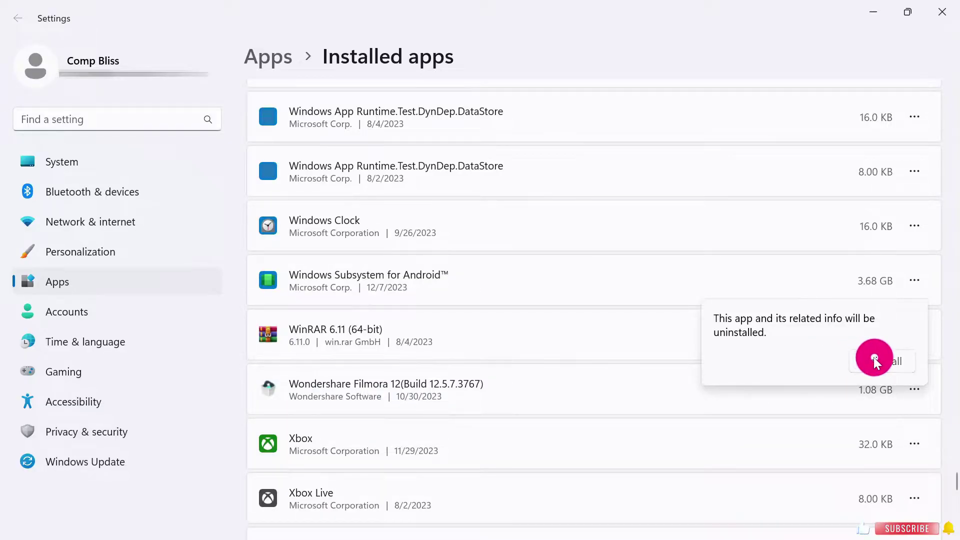
left_click(874, 359)
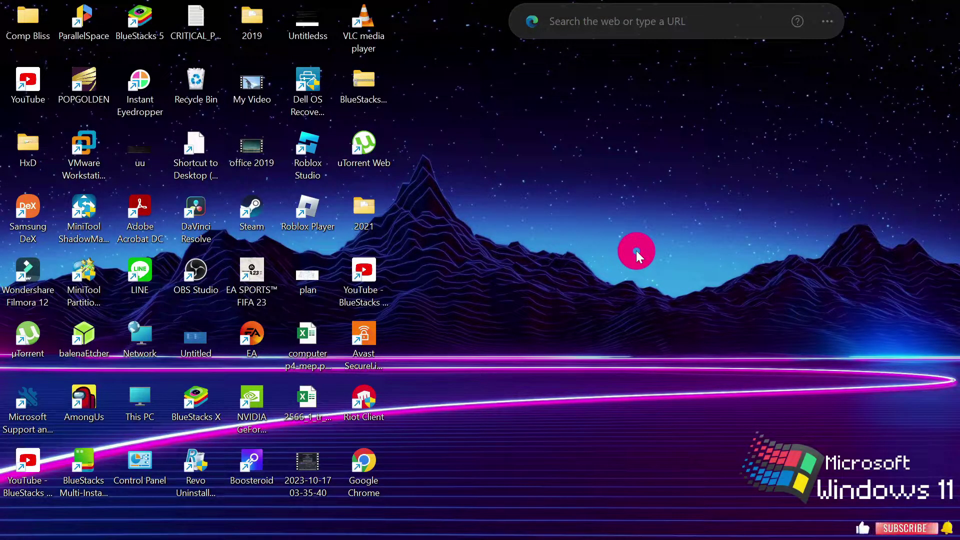
Tick Virtual Machine Platform and Windows Subsystem for Linux in Windows Features and apply with OK.
key("super")
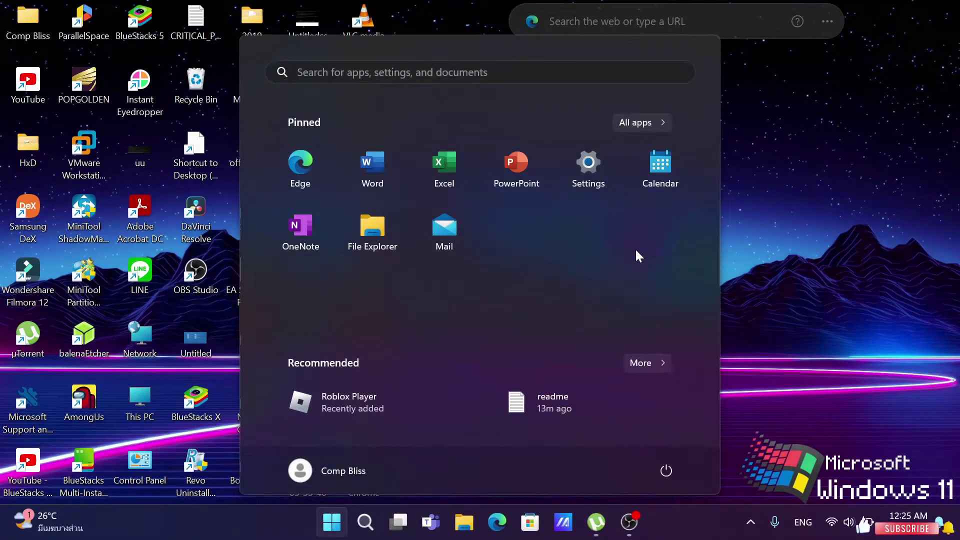
type("features")
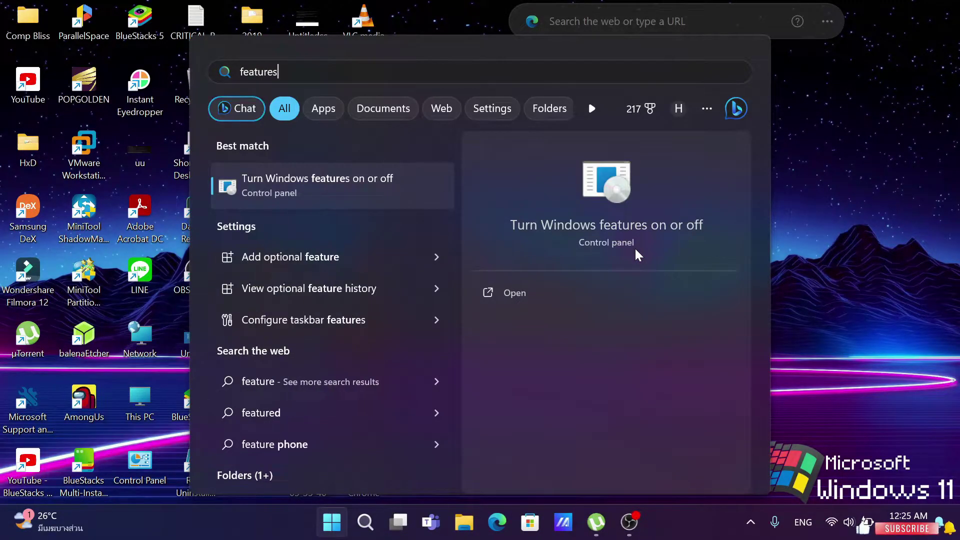
left_click(559, 291)
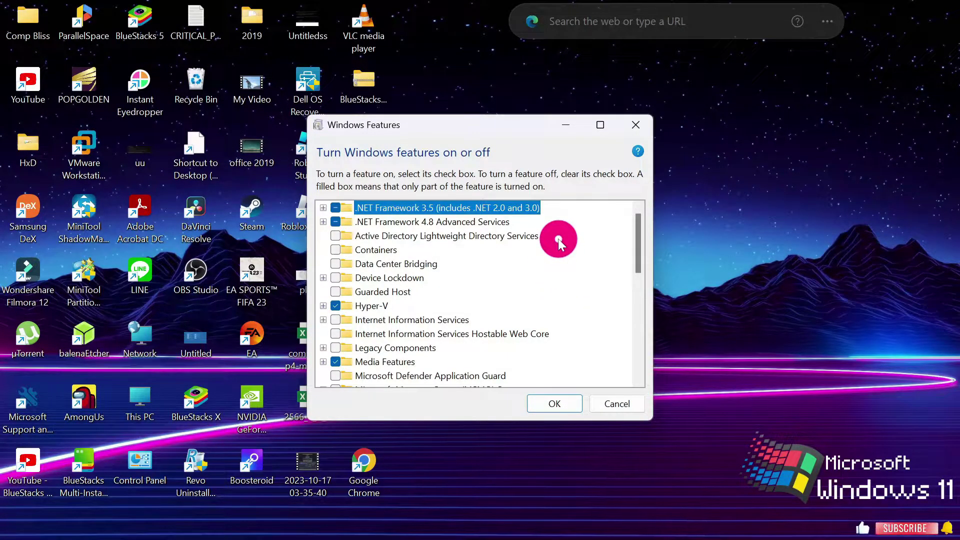
scroll(558, 239, "down", 1)
scroll(556, 244, "down", 3)
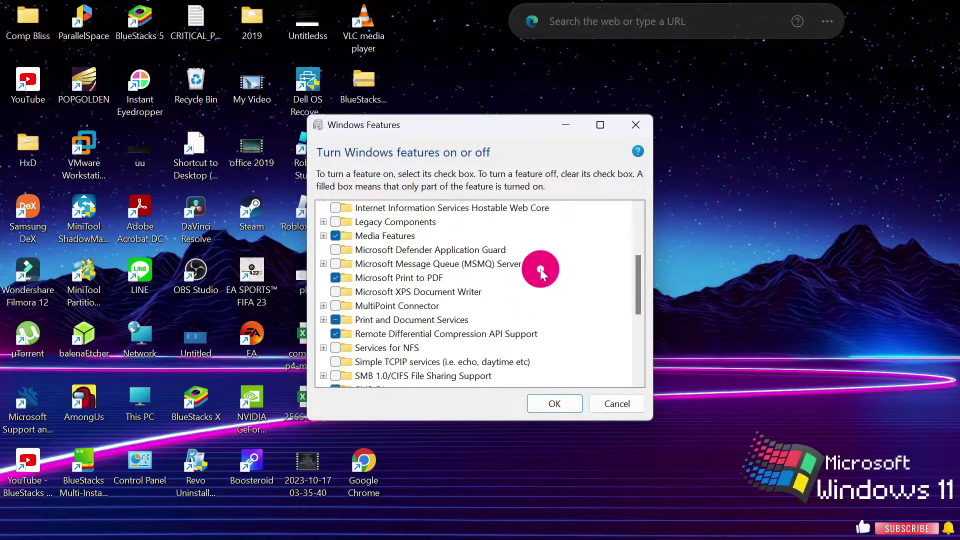
scroll(540, 269, "down", 3)
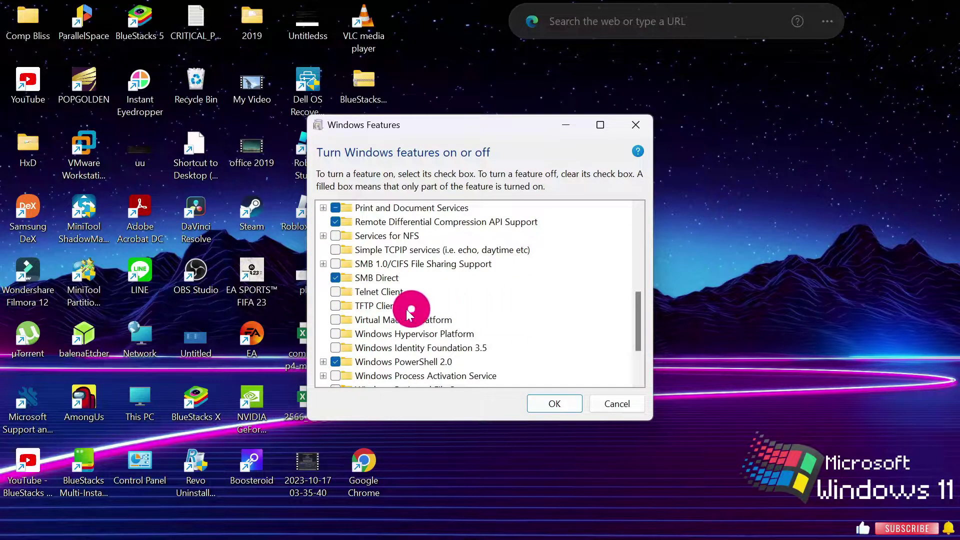
left_click(338, 321)
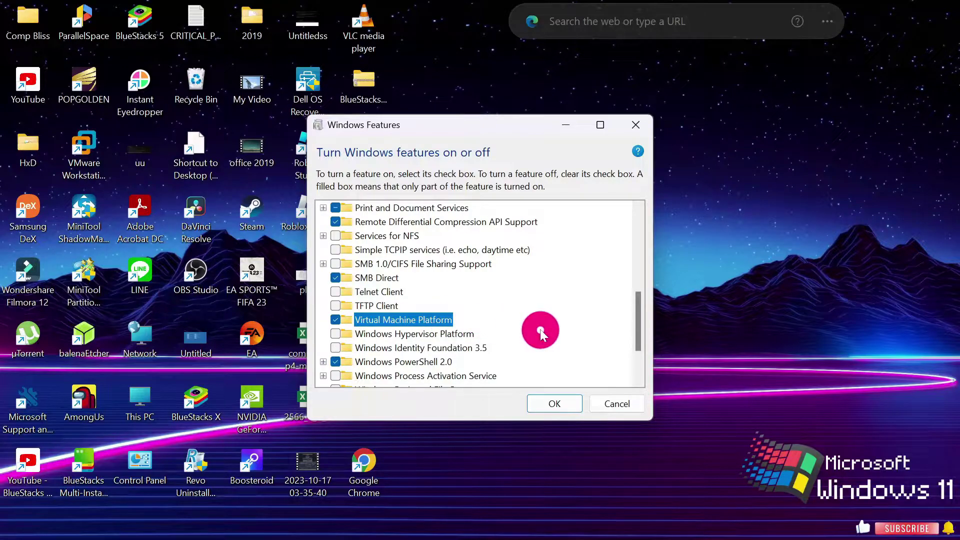
scroll(547, 300, "down", 3)
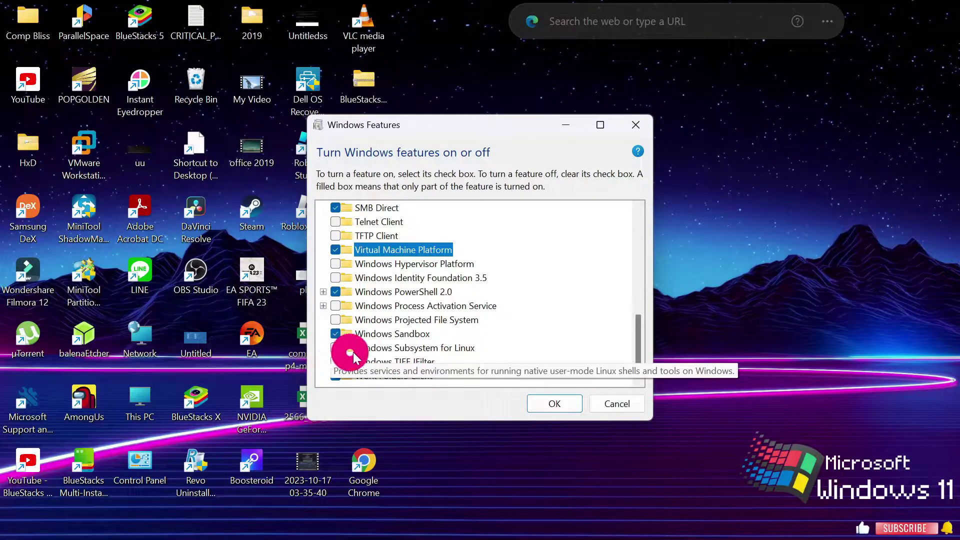
left_click(337, 348)
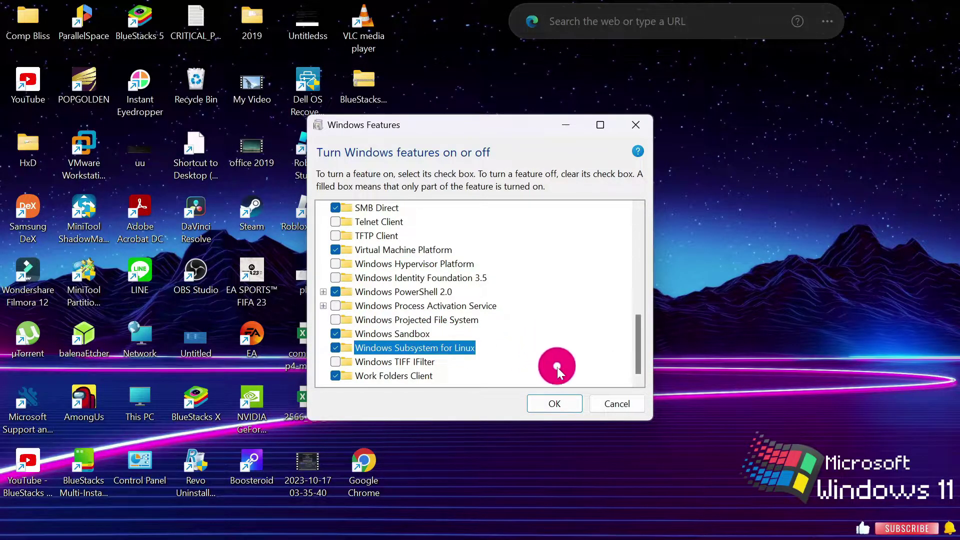
left_click(573, 407)
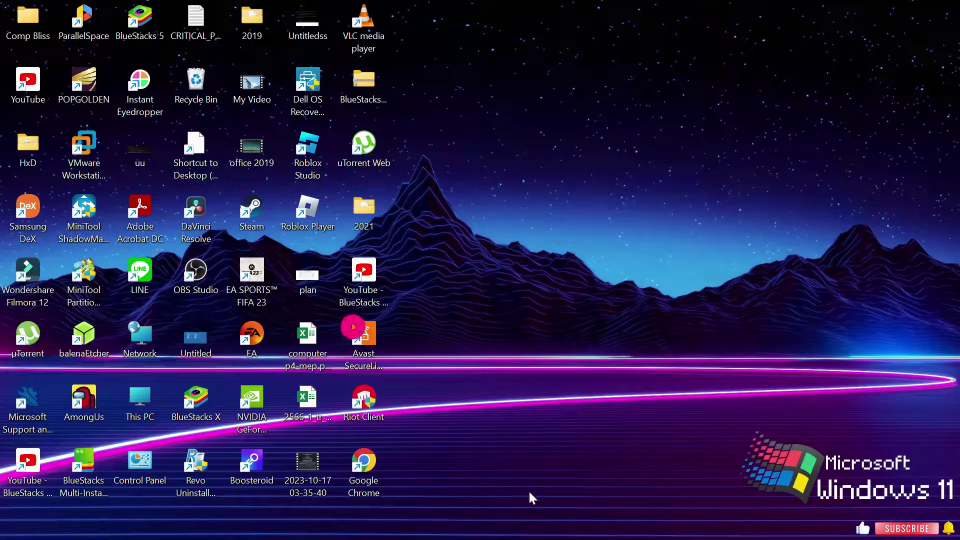
Bring the GitHub browser window forward and look over the Windows 11 release page.
mouse_move(525, 538)
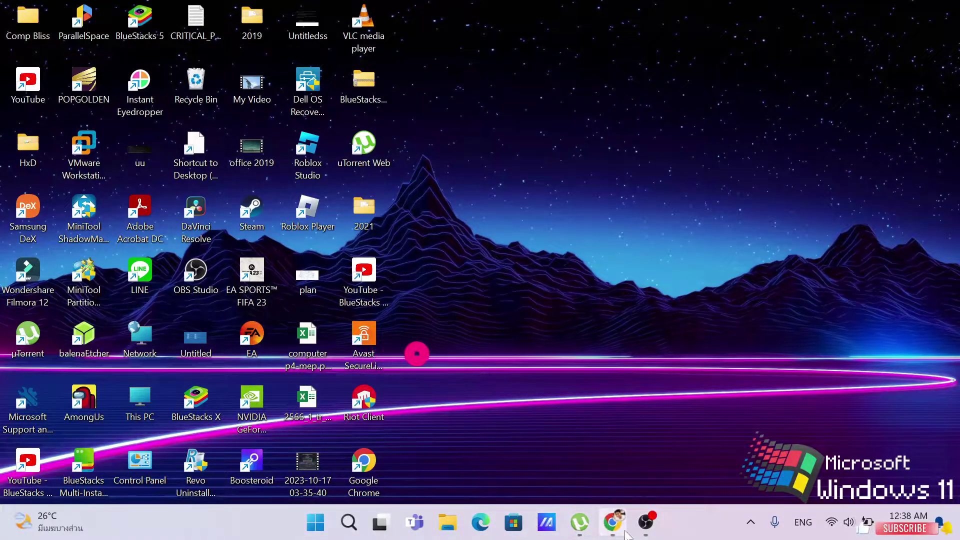
mouse_move(612, 522)
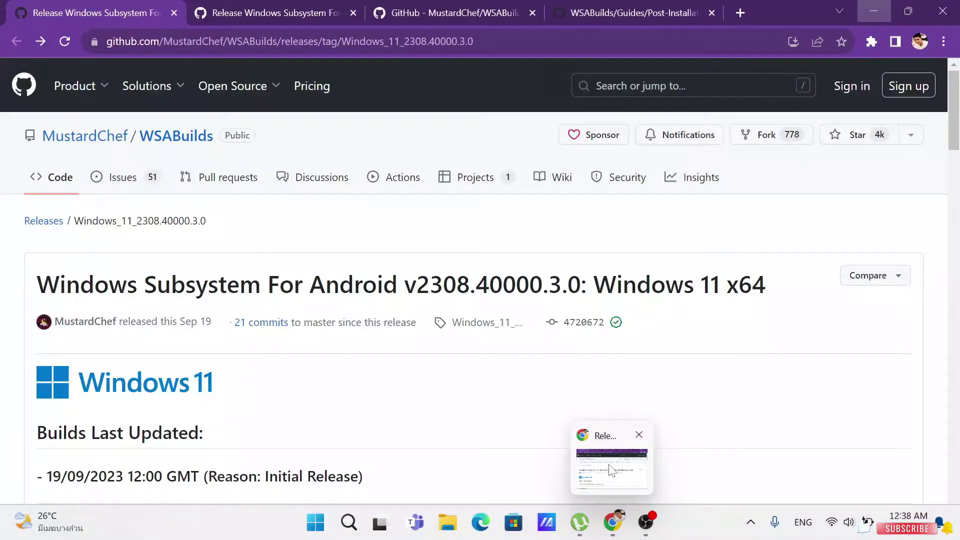
left_click(610, 470)
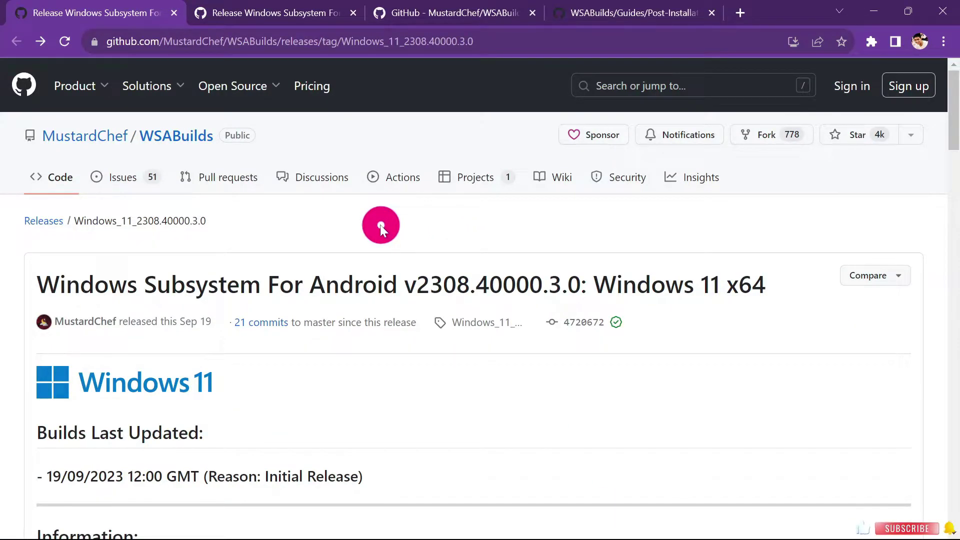
scroll(380, 224, "down", 3)
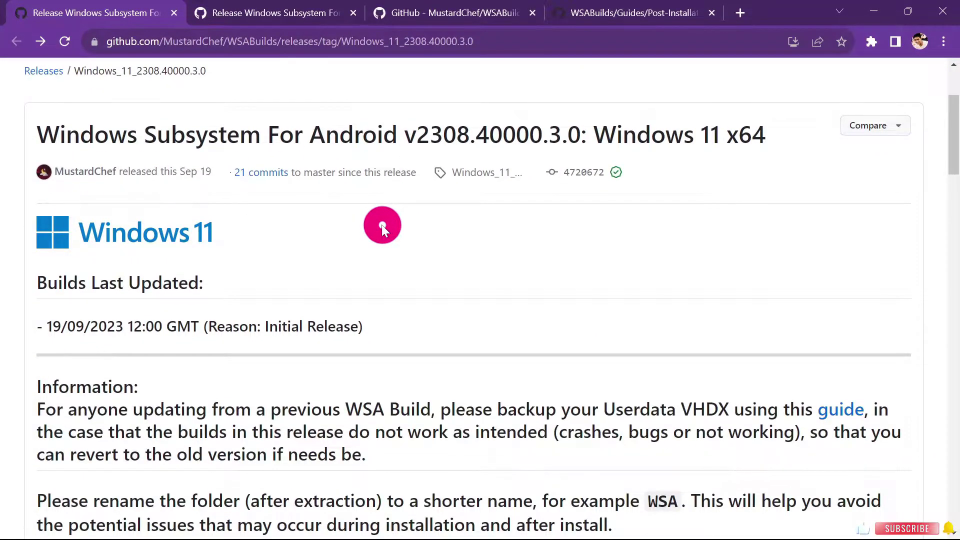
scroll(381, 226, "up", 3)
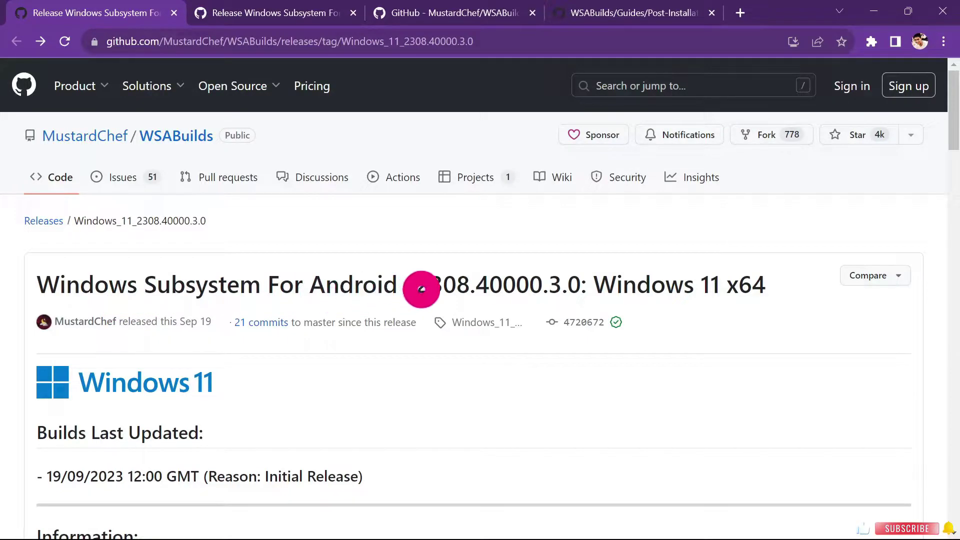
scroll(494, 269, "down", 6)
scroll(494, 268, "down", 9)
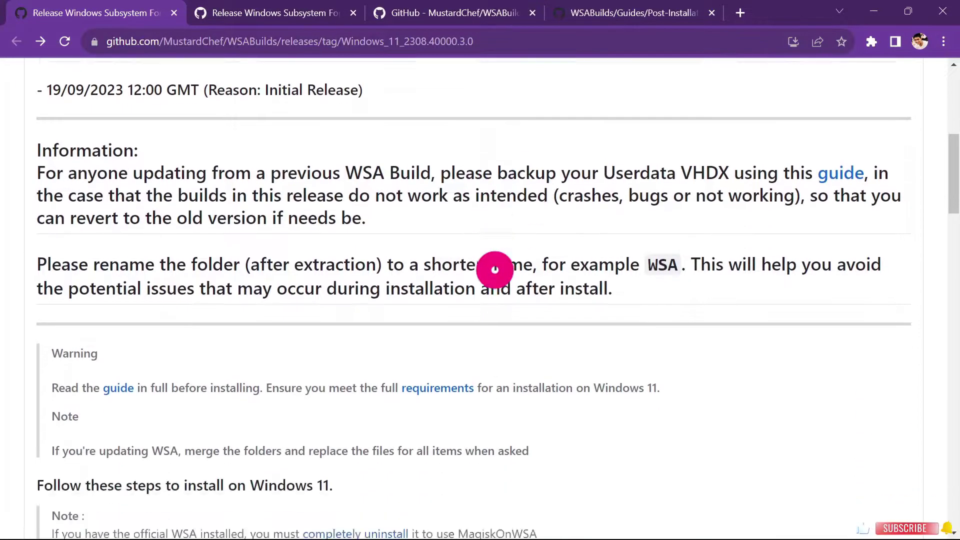
scroll(494, 269, "up", 15)
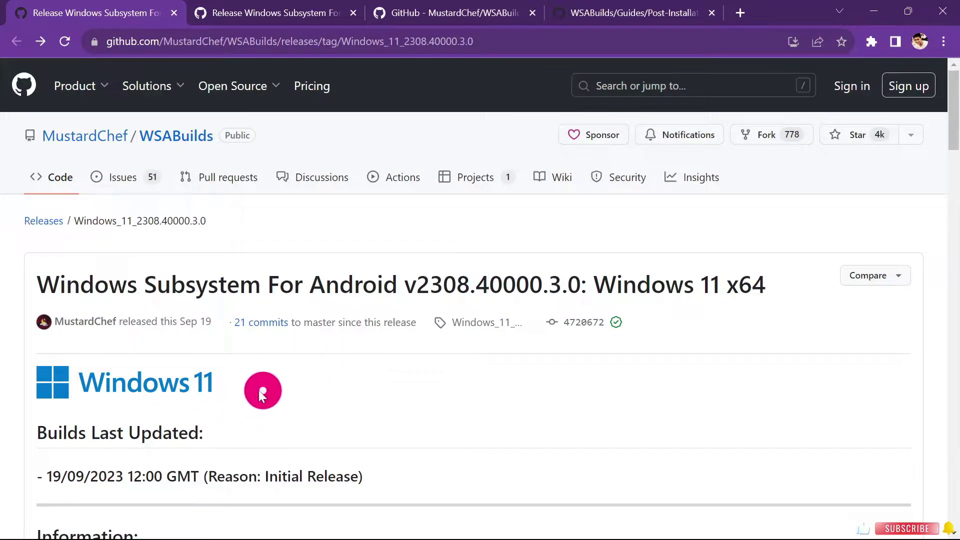
scroll(212, 370, "down", 4)
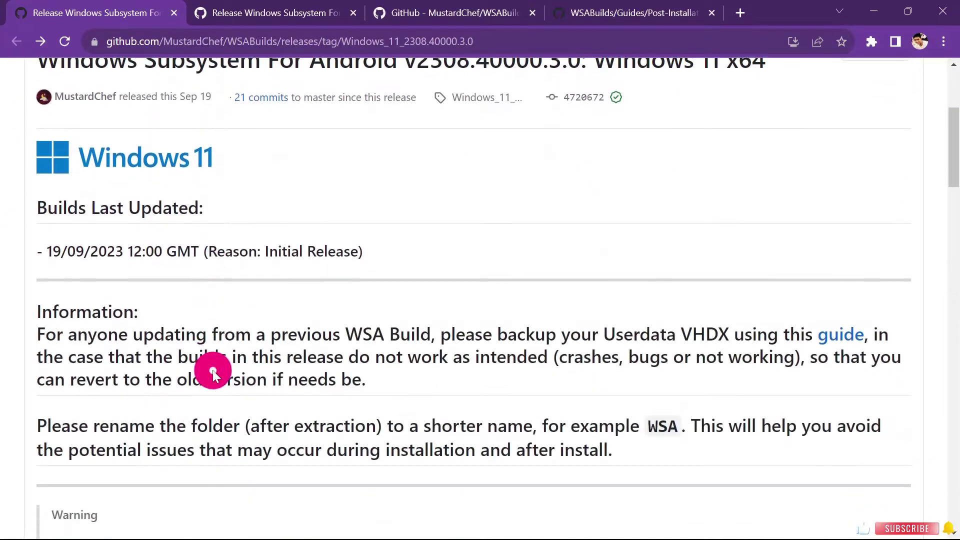
scroll(230, 285, "down", 8)
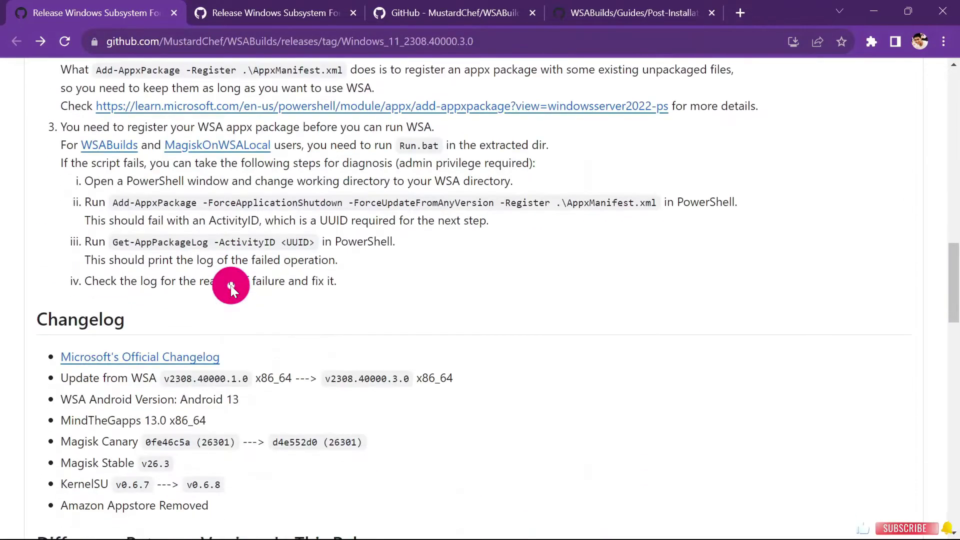
scroll(230, 285, "up", 15)
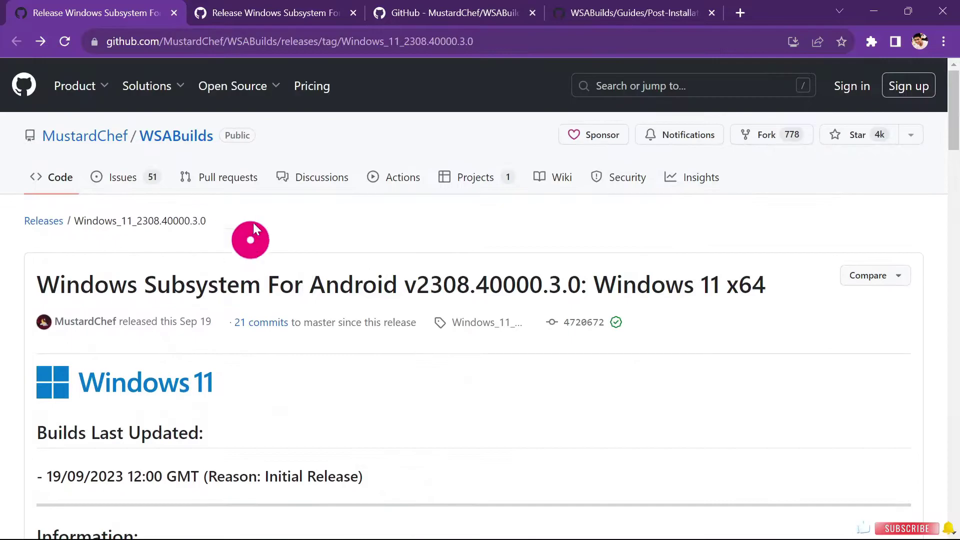
Compare the Windows 10 release page, then return to the Windows 11 release page.
left_click(260, 17)
left_click(285, 428)
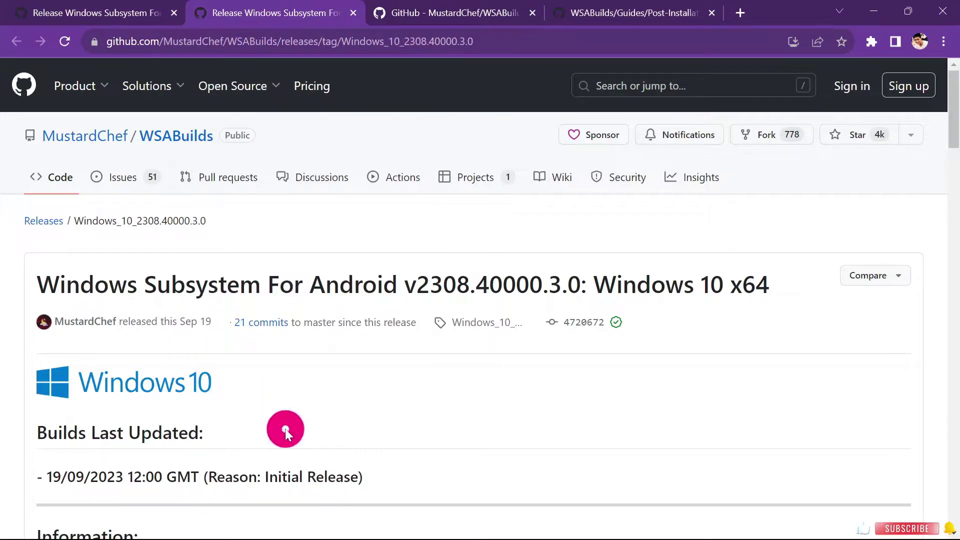
scroll(260, 360, "down", 6)
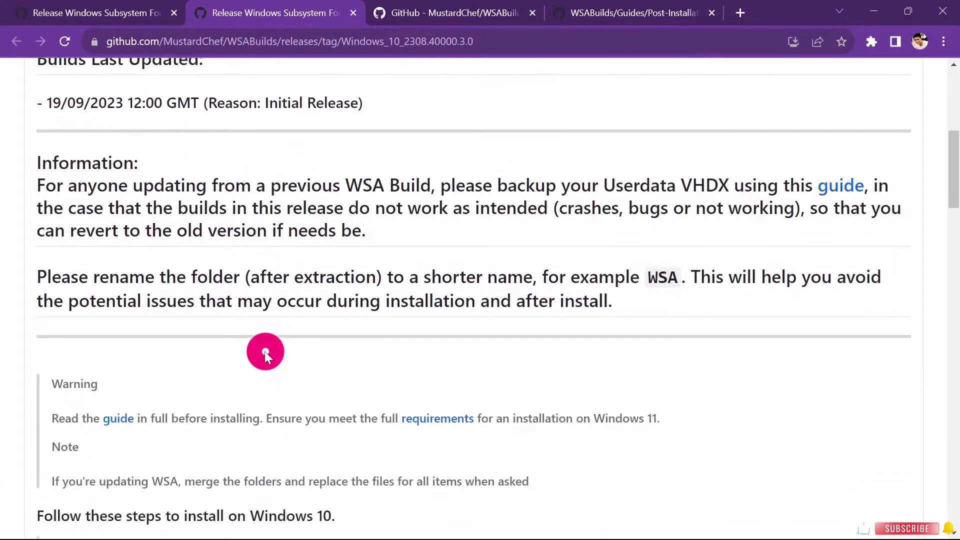
scroll(265, 353, "up", 4)
scroll(265, 352, "down", 14)
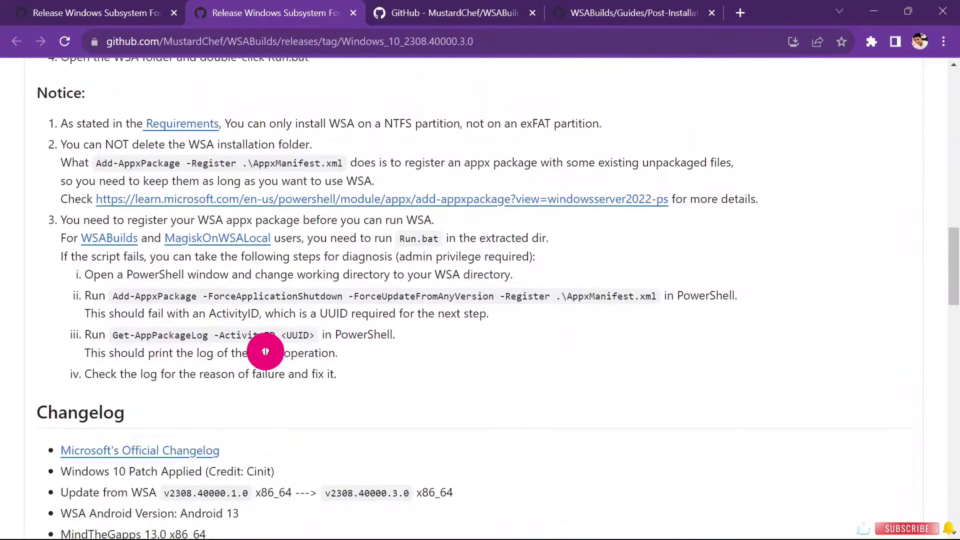
scroll(265, 351, "up", 3)
scroll(265, 351, "up", 6)
scroll(266, 351, "up", 4)
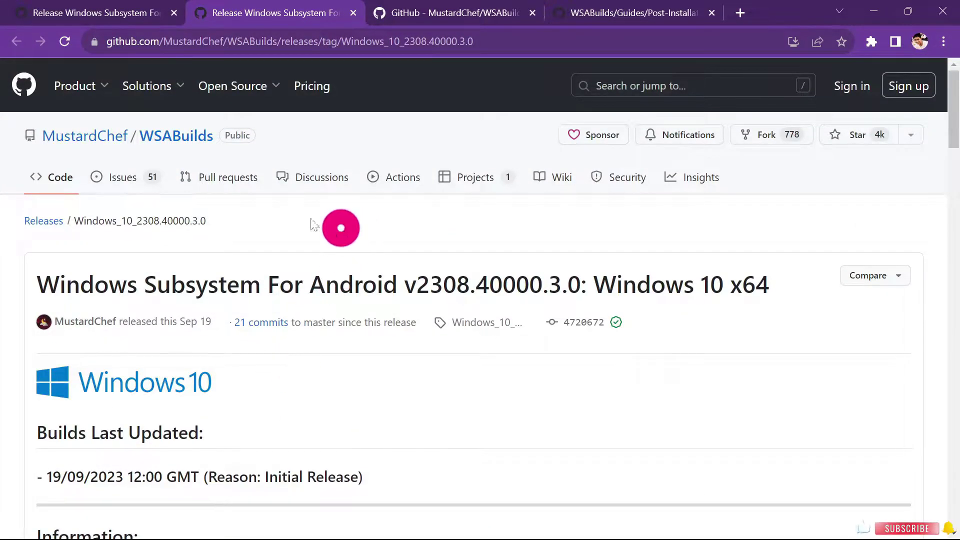
left_click(115, 15)
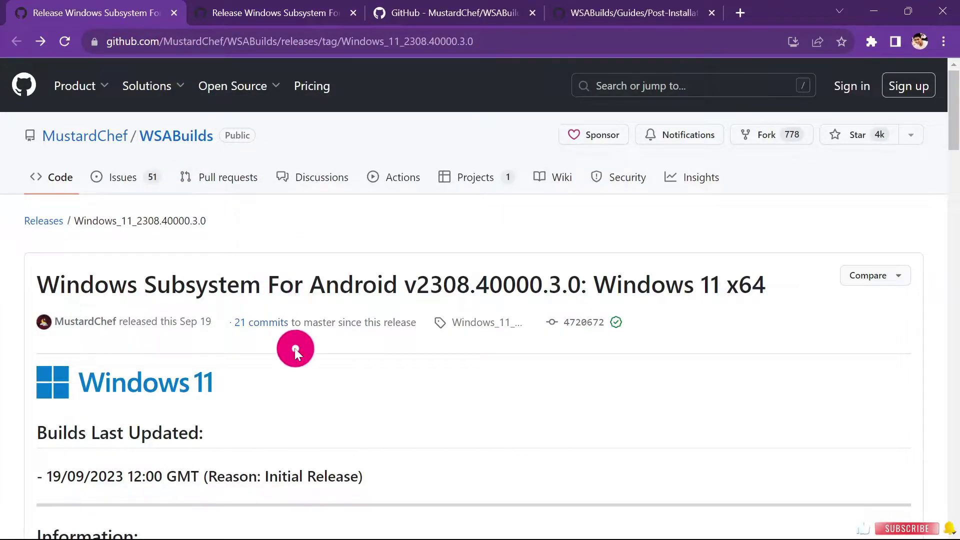
scroll(321, 349, "down", 2)
scroll(317, 350, "up", 2)
scroll(317, 350, "down", 1)
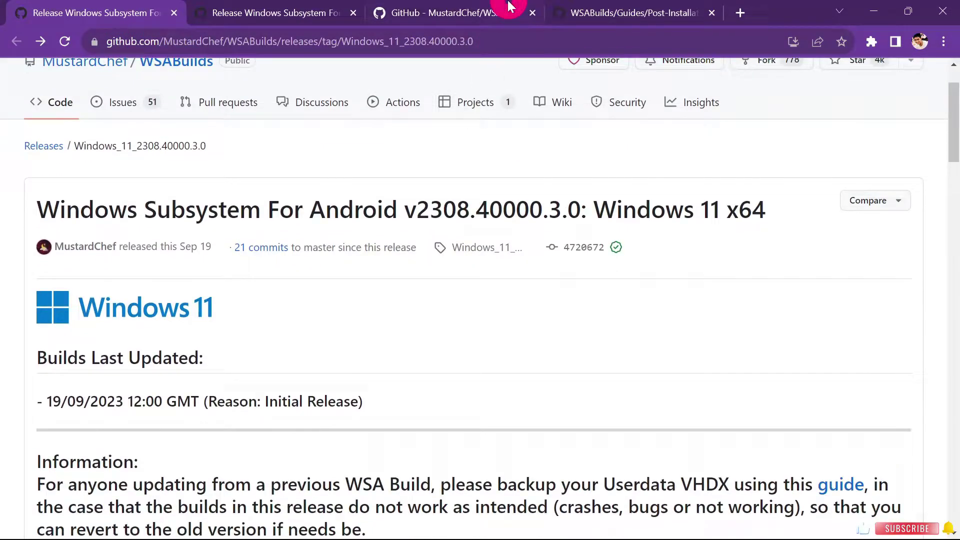
Check the WSABuilds README download table and settle on the Windows 11 x64 release page.
left_click(434, 8)
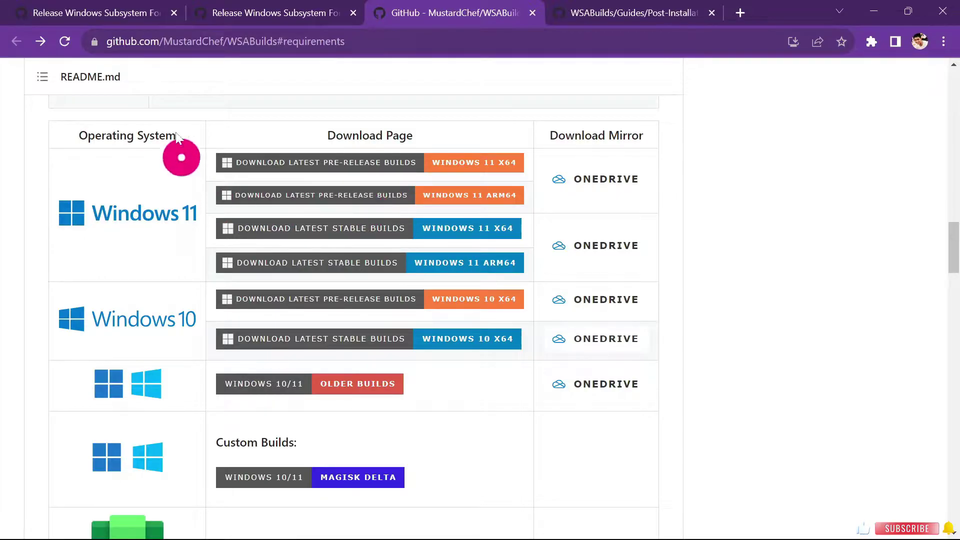
left_click(112, 16)
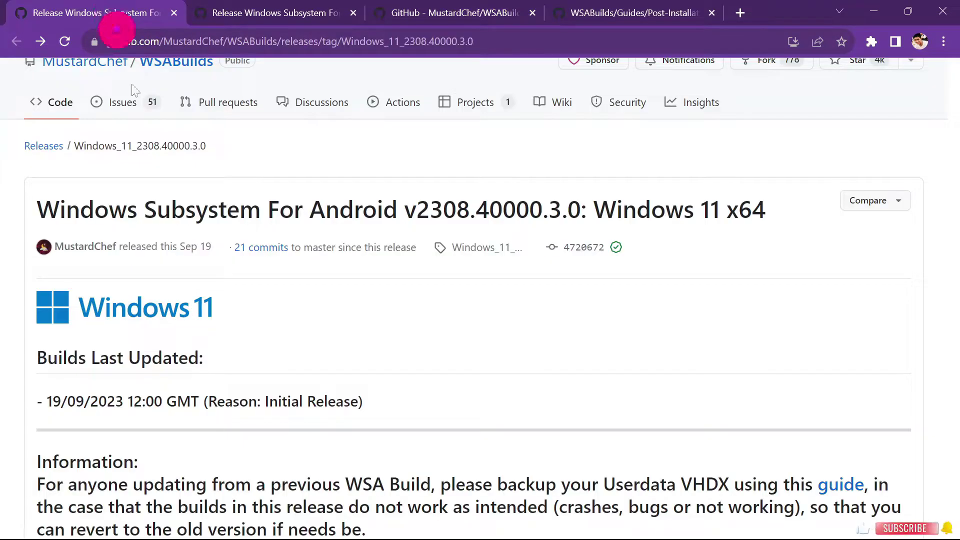
scroll(306, 330, "down", 6)
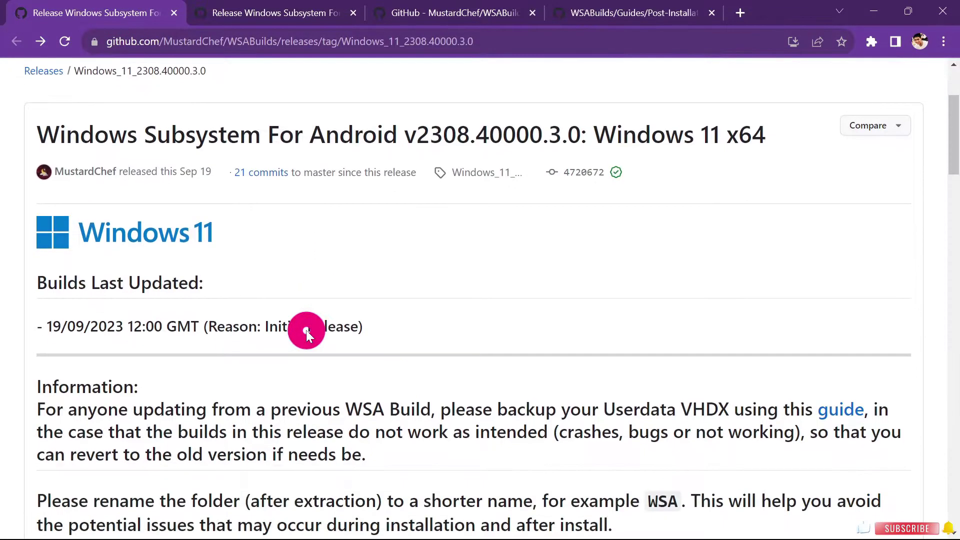
scroll(301, 220, "up", 6)
left_click(285, 12)
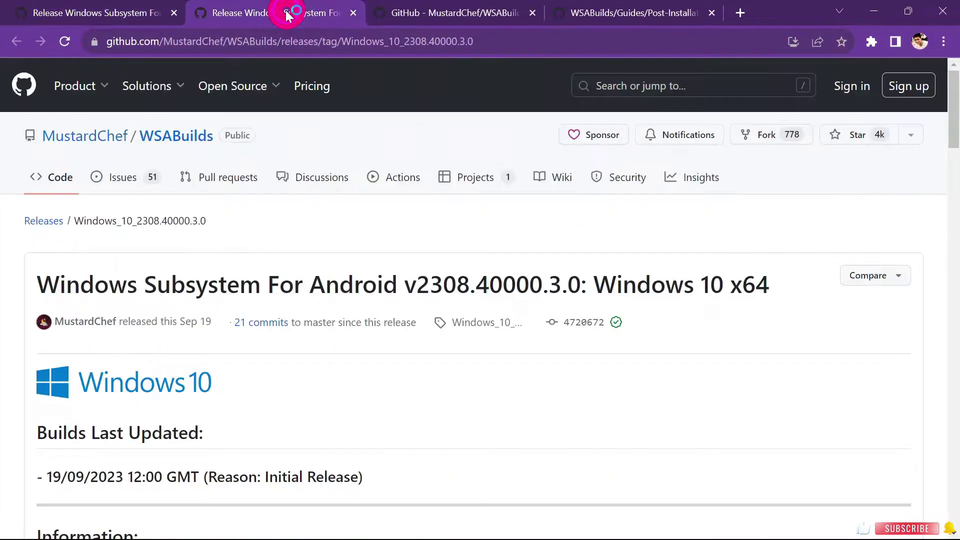
scroll(300, 377, "down", 5)
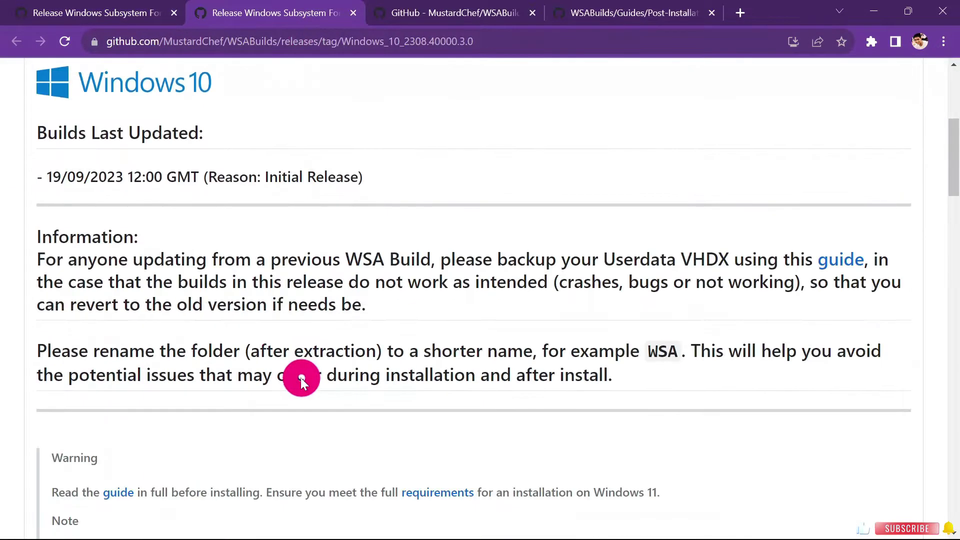
scroll(301, 377, "up", 5)
left_click(441, 10)
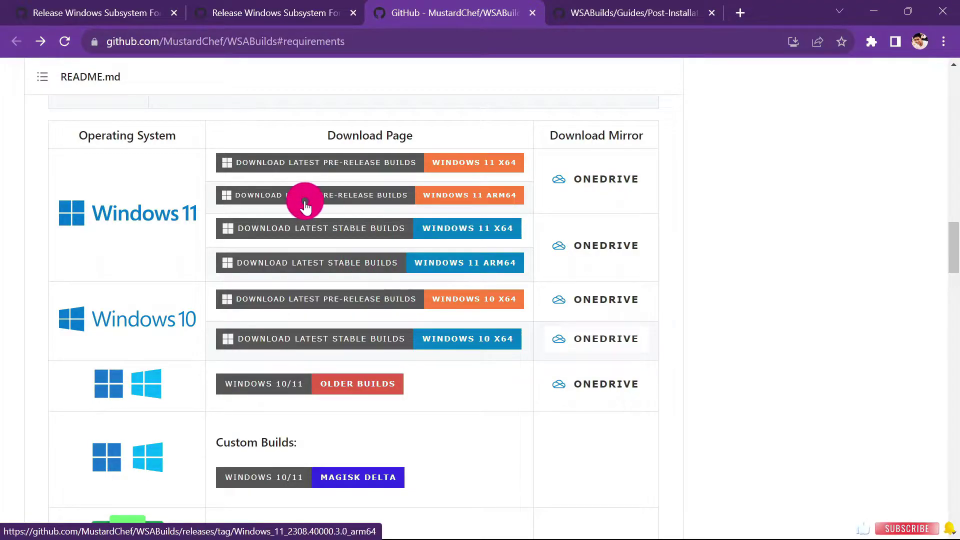
left_click(91, 11)
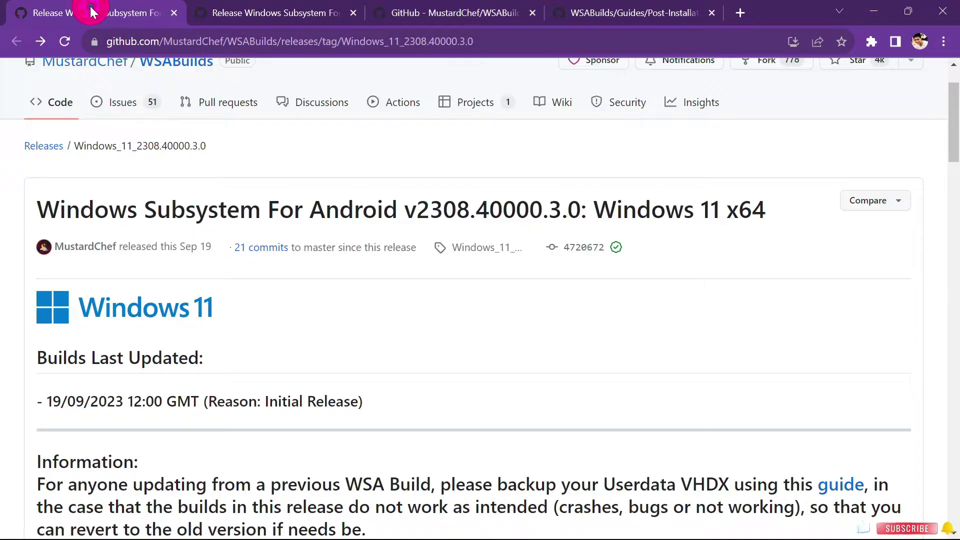
left_click(268, 16)
left_click(114, 19)
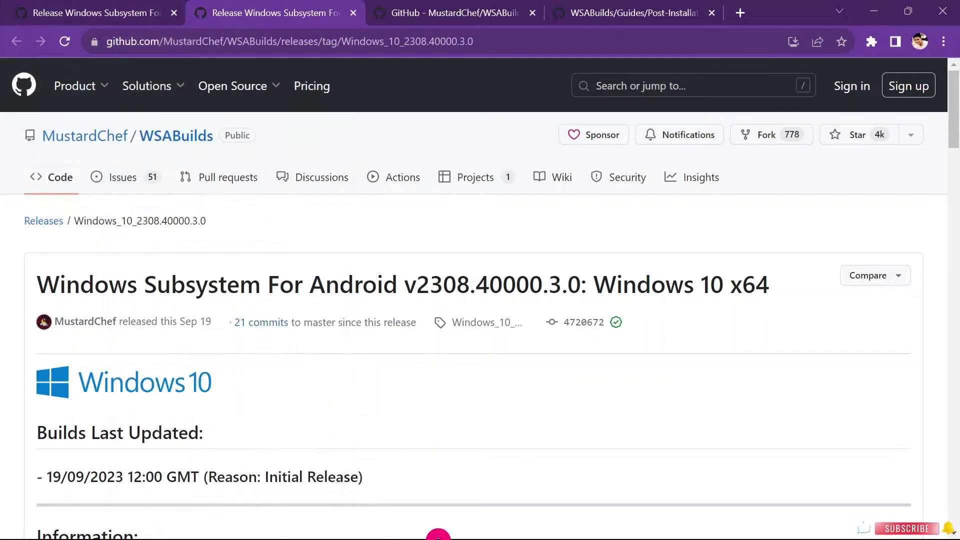
left_click(82, 8)
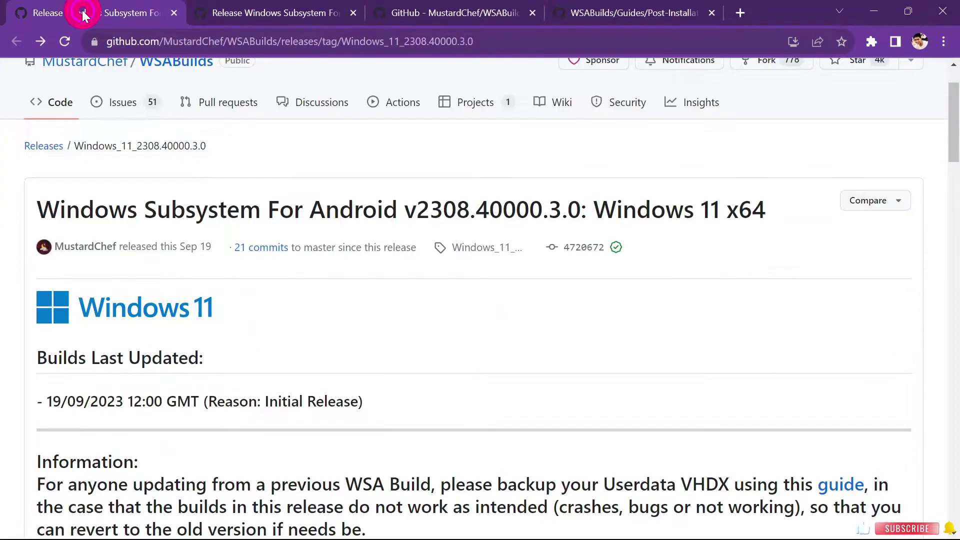
Scroll to the version differences list and highlight the No Amazon App Store line.
scroll(316, 326, "down", 1)
scroll(355, 319, "down", 20)
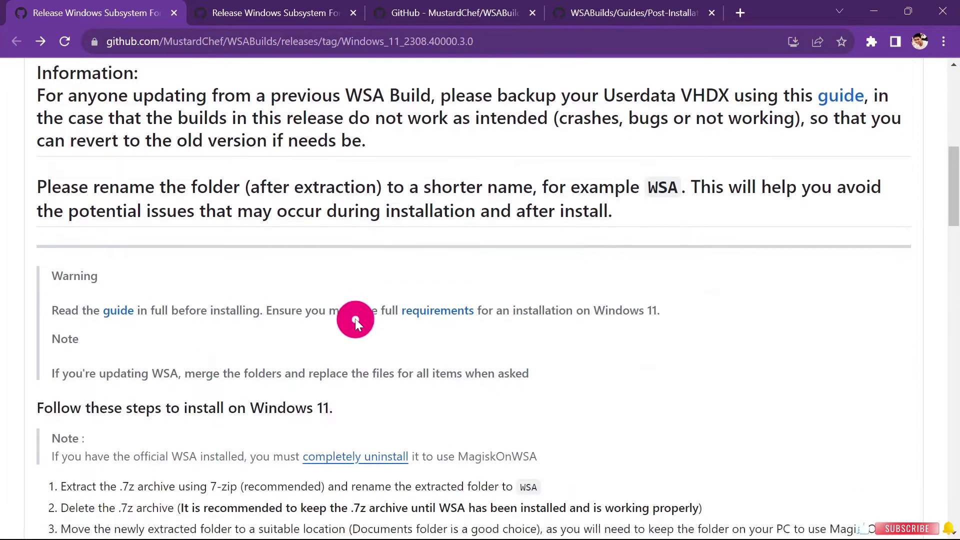
scroll(355, 319, "down", 7)
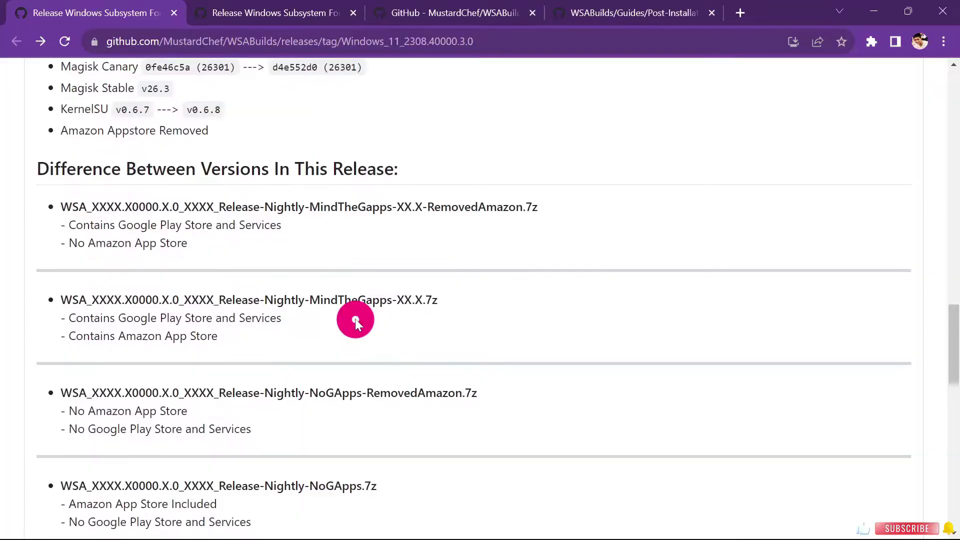
scroll(354, 319, "up", 2)
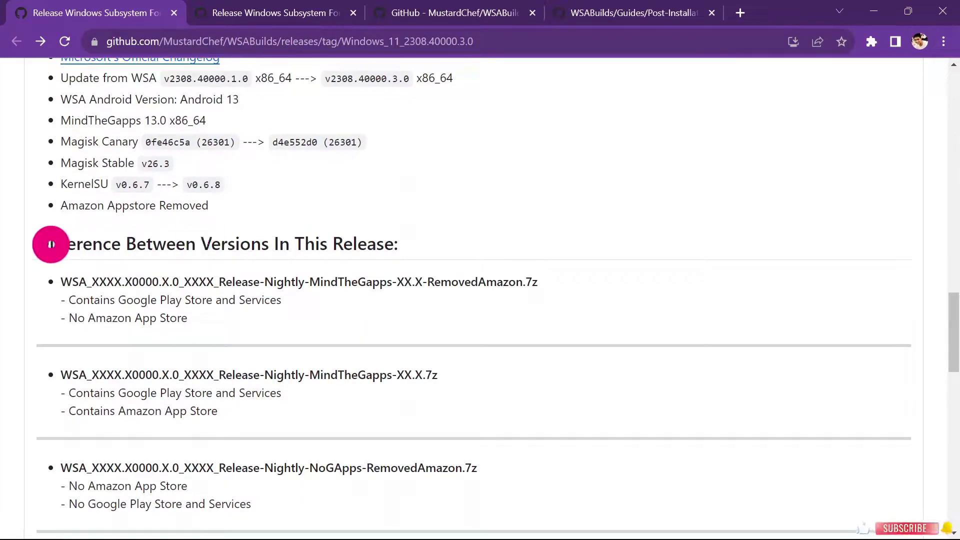
left_click_drag(50, 242, 432, 249)
left_click(402, 318)
scroll(416, 263, "down", 1)
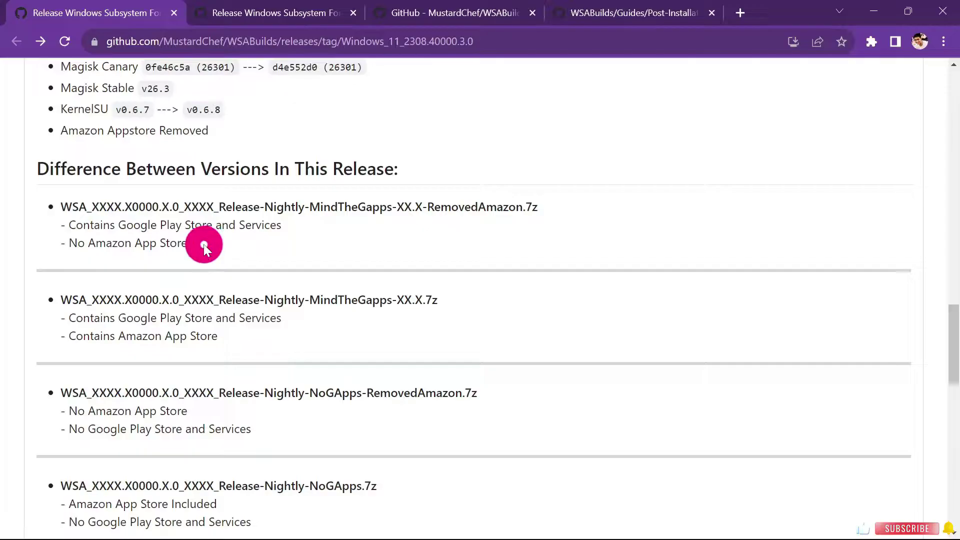
left_click_drag(202, 244, 56, 244)
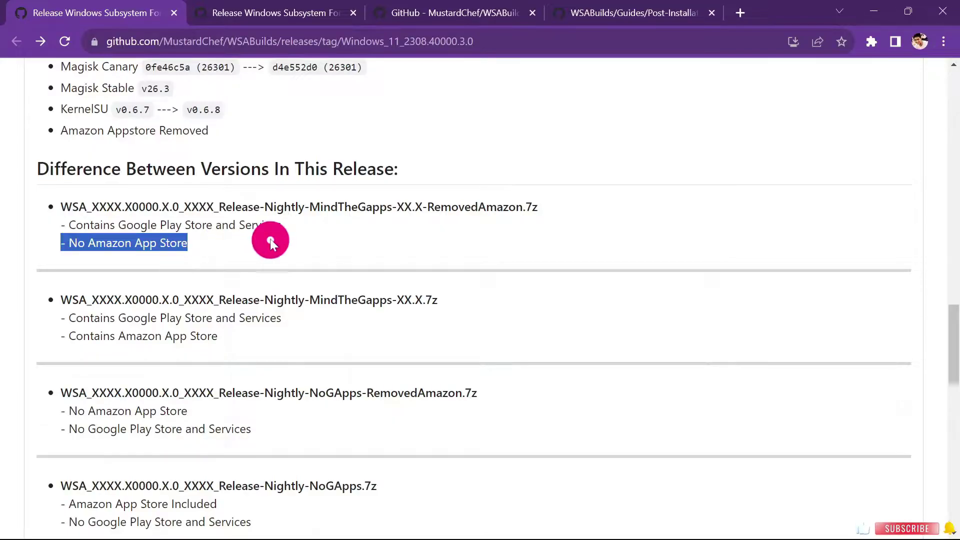
left_click(219, 226)
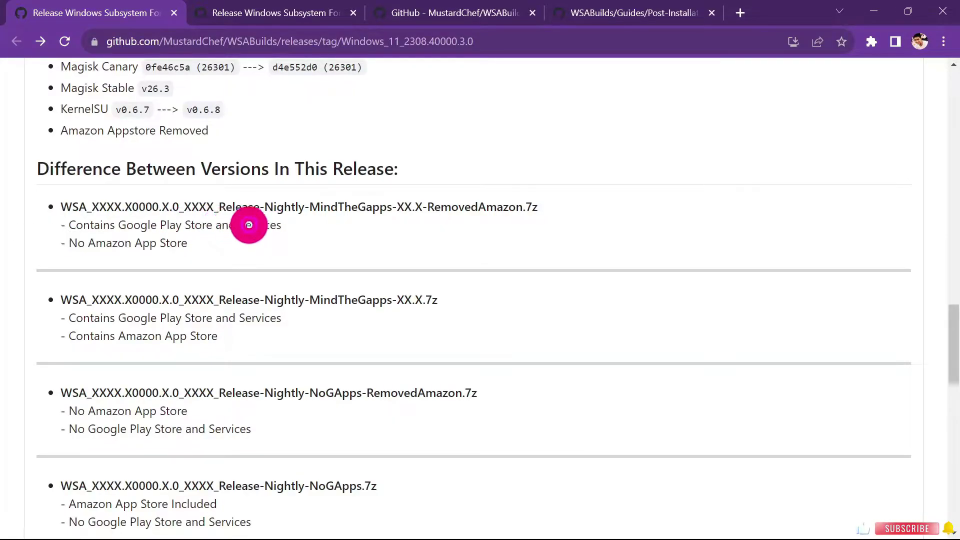
Compare the variants' Google Play and Amazon entries, selecting the first variant's RemovedAmazon file name.
left_click_drag(221, 207, 565, 200)
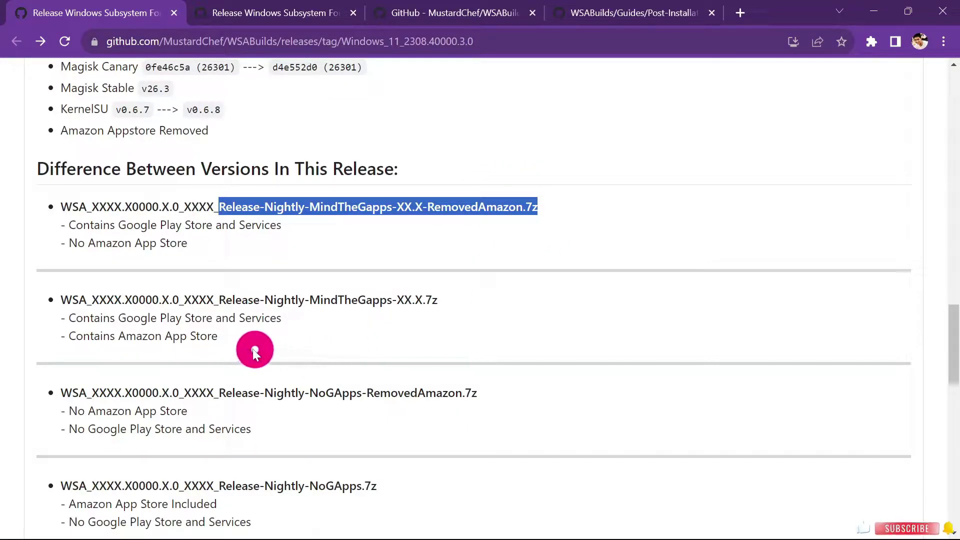
left_click_drag(232, 340, 103, 338)
left_click(64, 343)
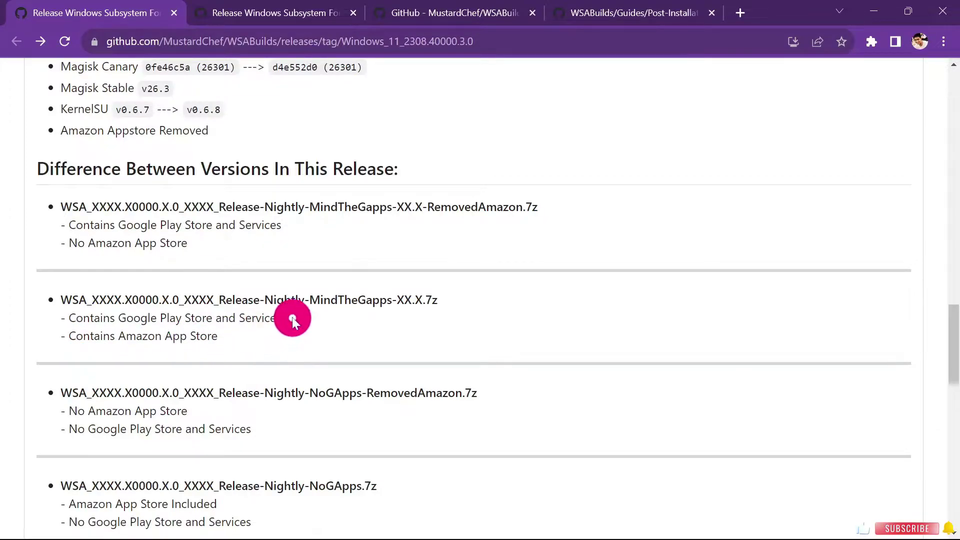
left_click_drag(297, 322, 30, 318)
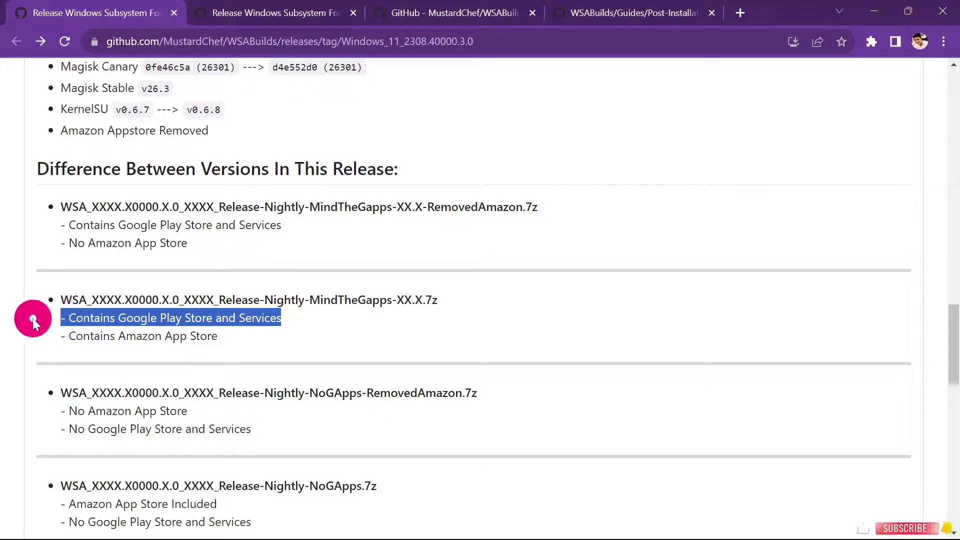
left_click(265, 332)
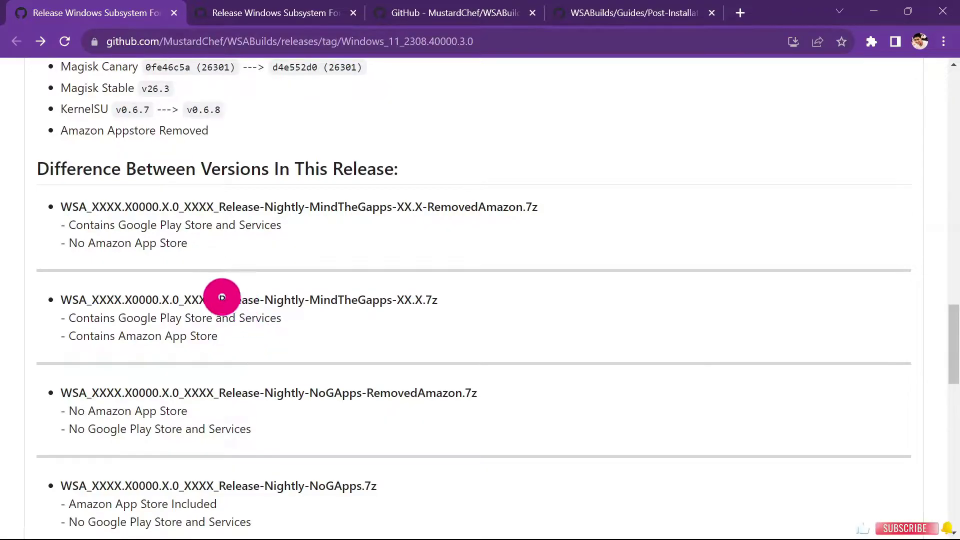
left_click_drag(220, 299, 386, 310)
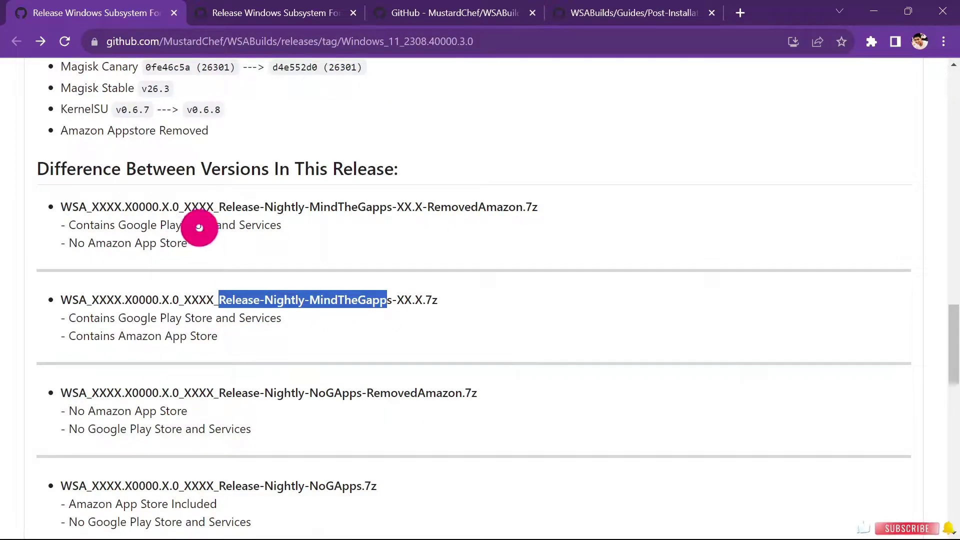
left_click_drag(219, 206, 496, 207)
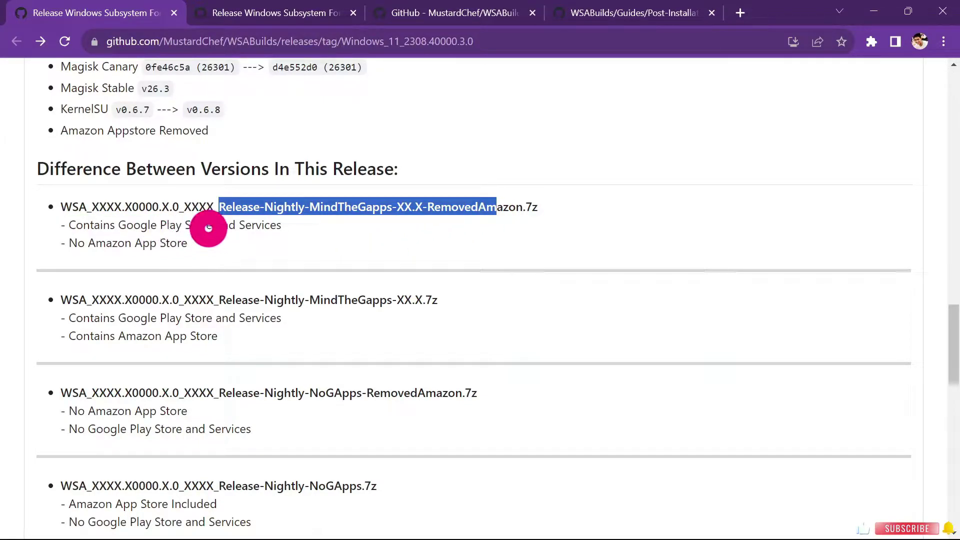
left_click(256, 227)
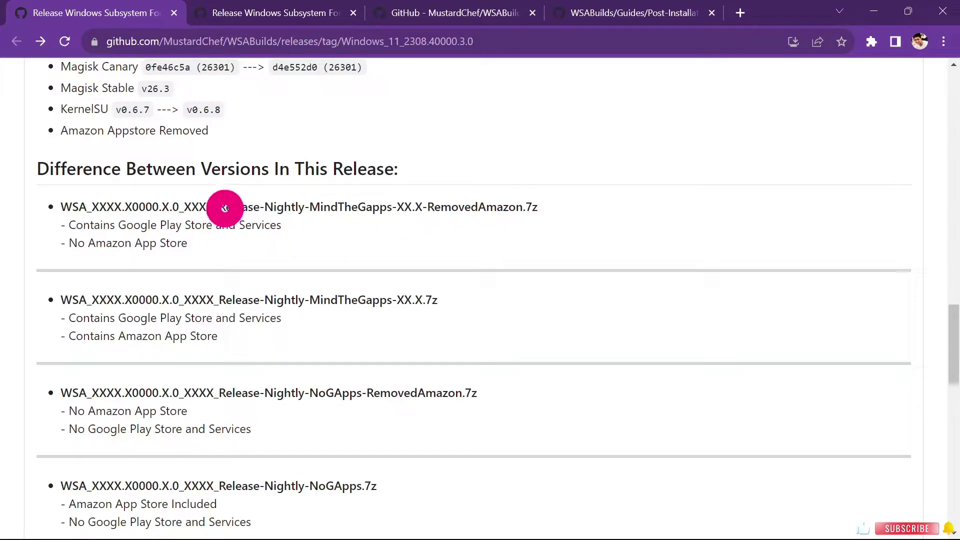
left_click_drag(222, 207, 481, 225)
left_click_drag(578, 220, 559, 205)
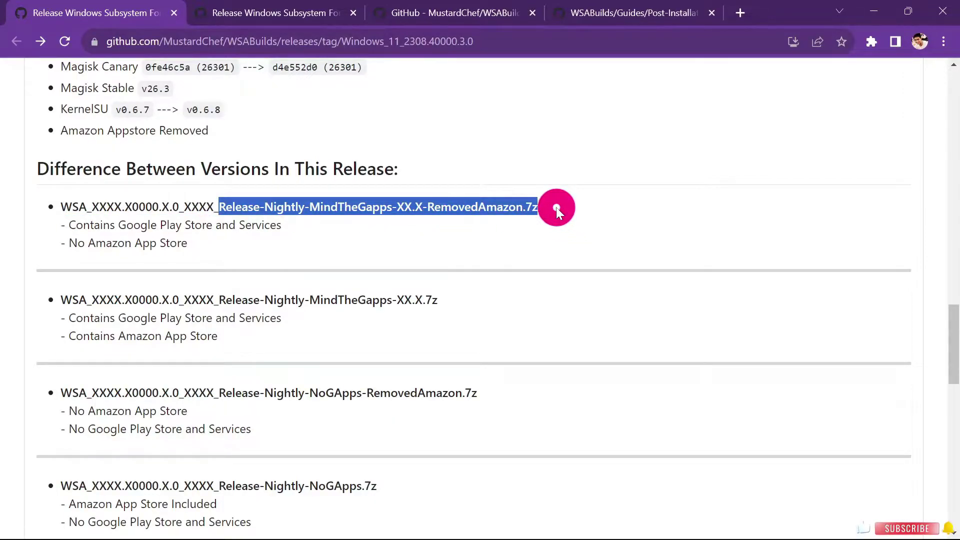
Download the MindTheGapps-13.0-RemovedAmazon x64 build archive.
scroll(555, 207, "down", 3)
scroll(556, 207, "down", 15)
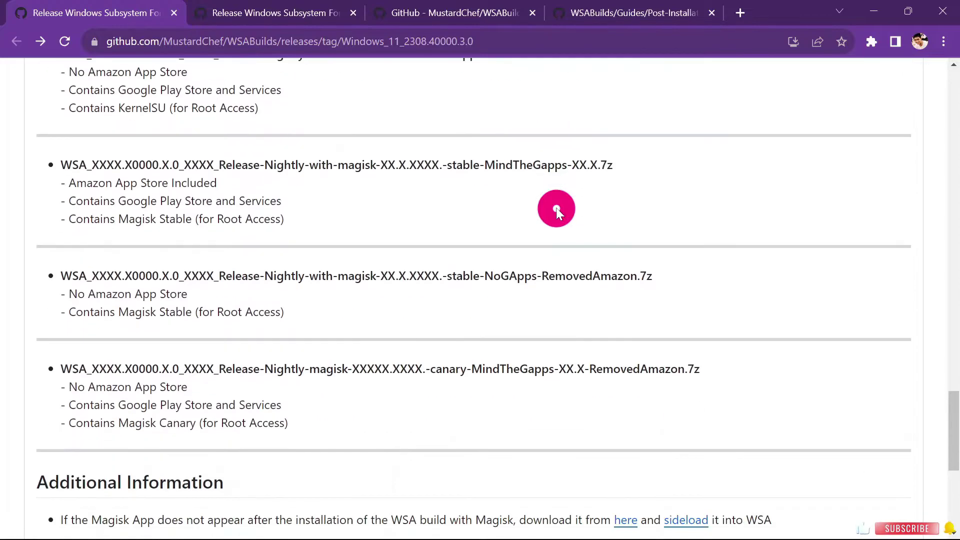
scroll(555, 208, "down", 3)
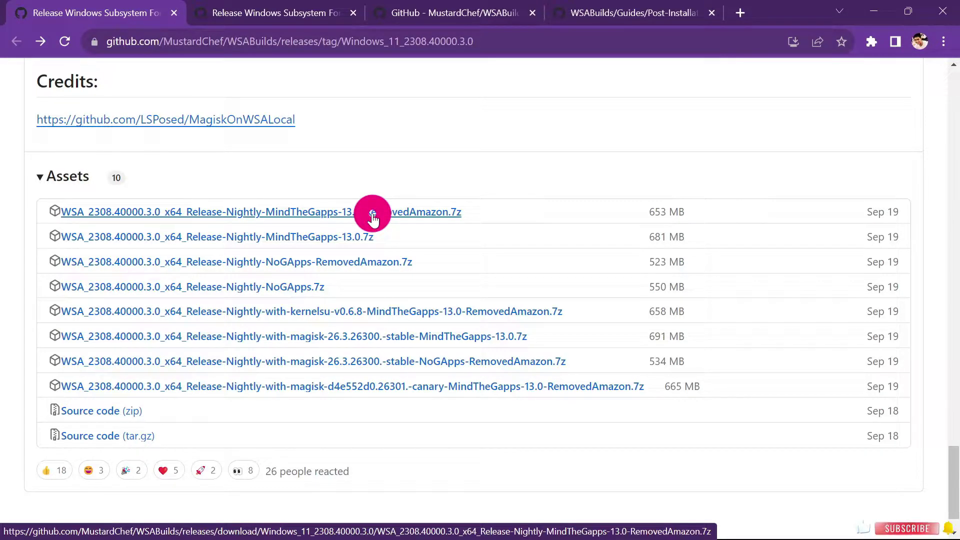
left_click(373, 217)
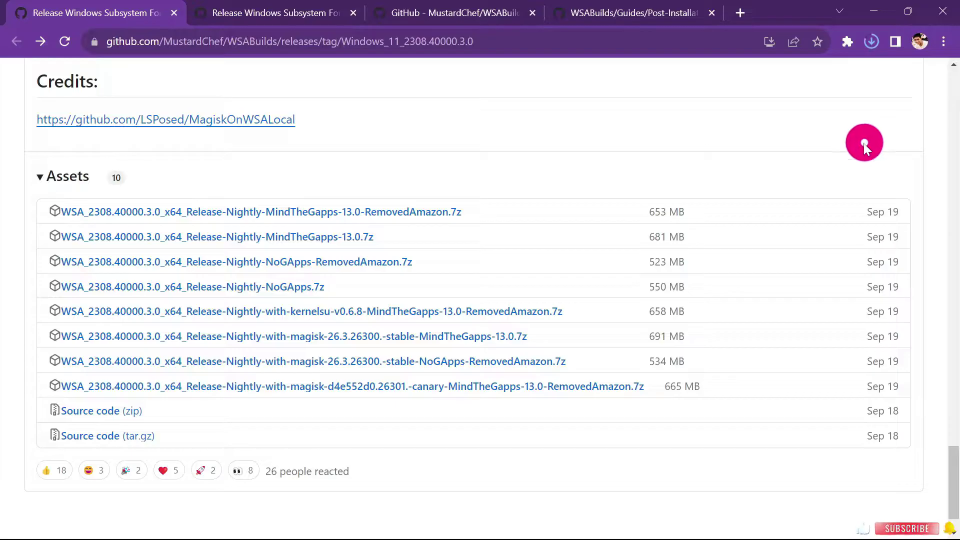
Show the downloaded WSA archive in its folder from Chrome's download history.
left_click(868, 40)
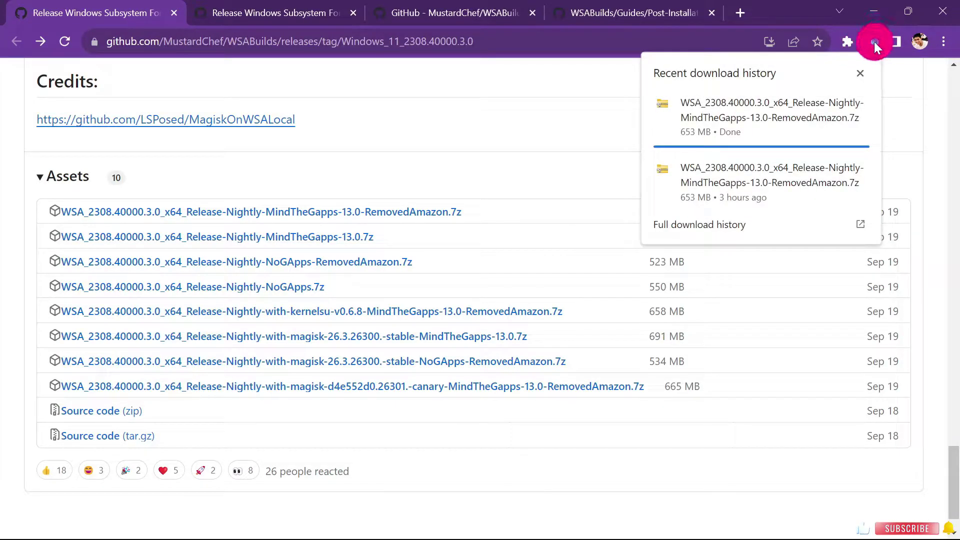
left_click(871, 40)
left_click(871, 39)
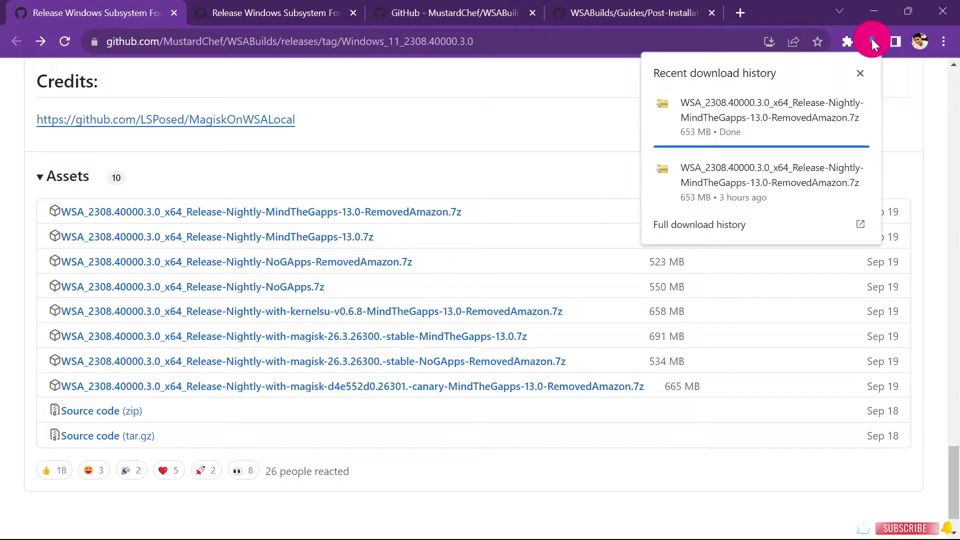
left_click(871, 39)
left_click(872, 39)
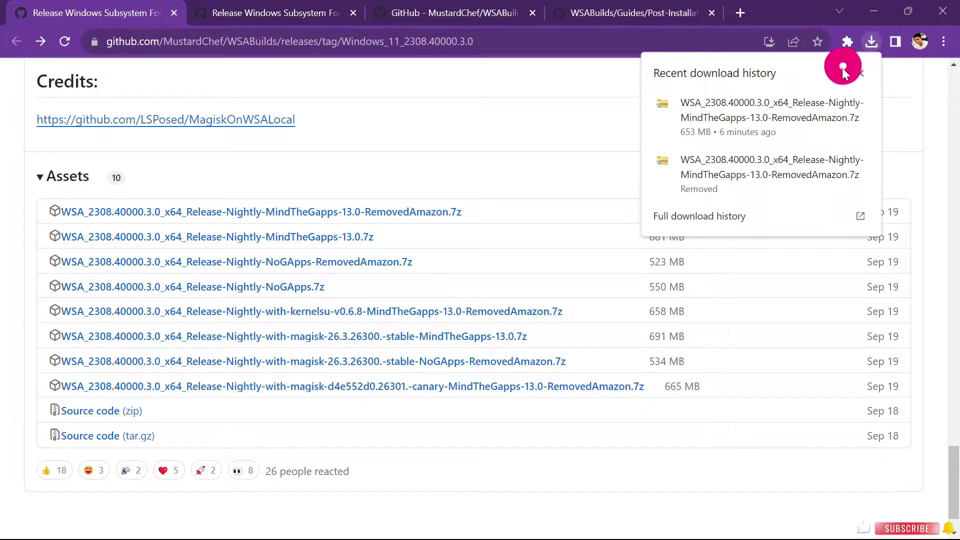
left_click(832, 100)
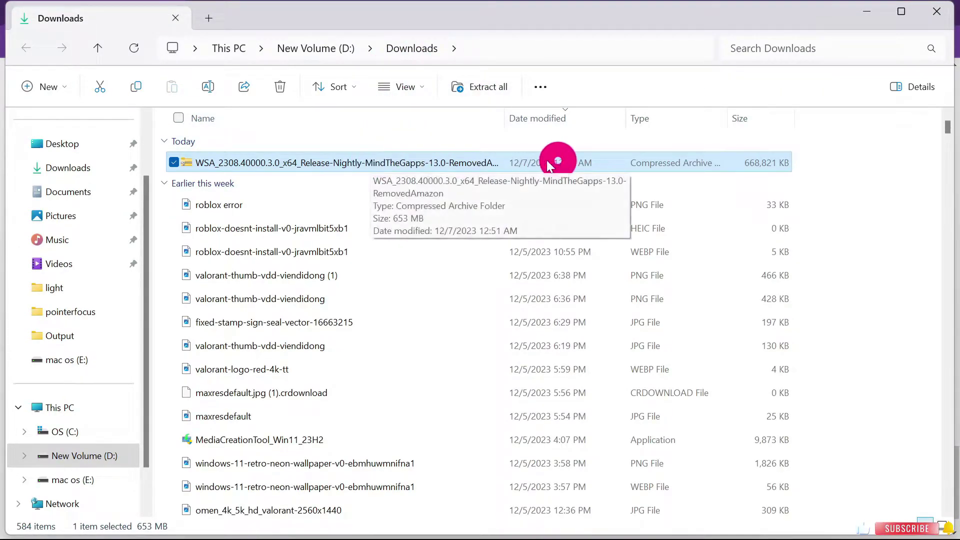
Extract the WSA archive with WinRAR into a folder named after it.
right_click(352, 165)
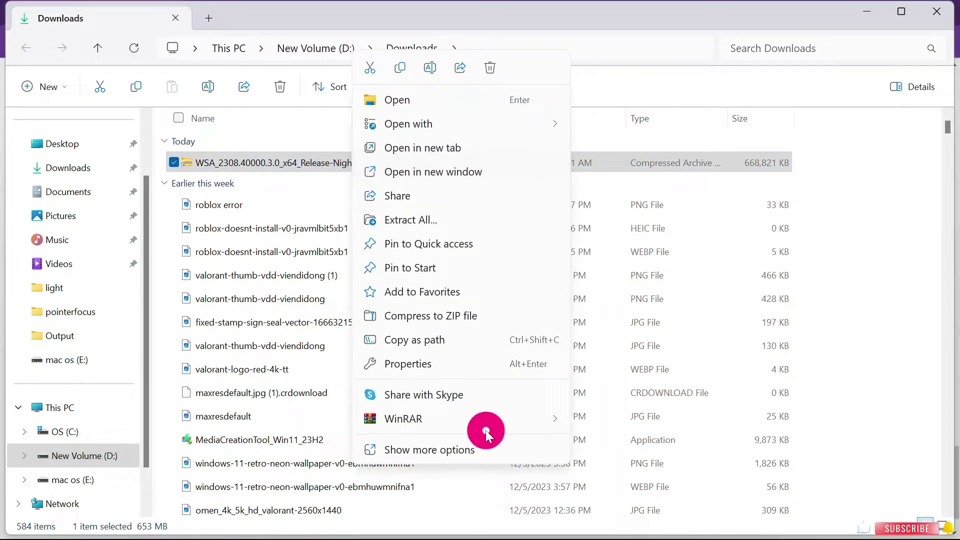
left_click(512, 418)
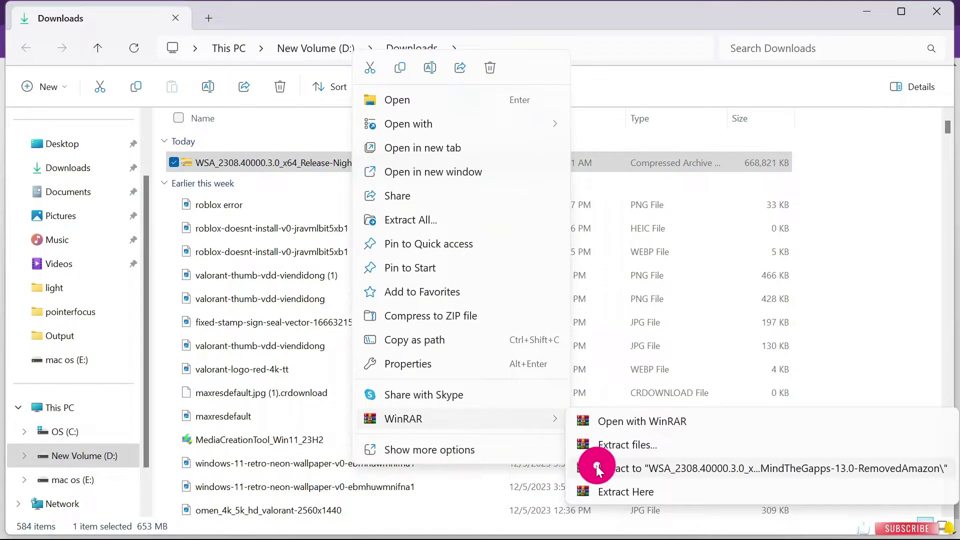
left_click(670, 469)
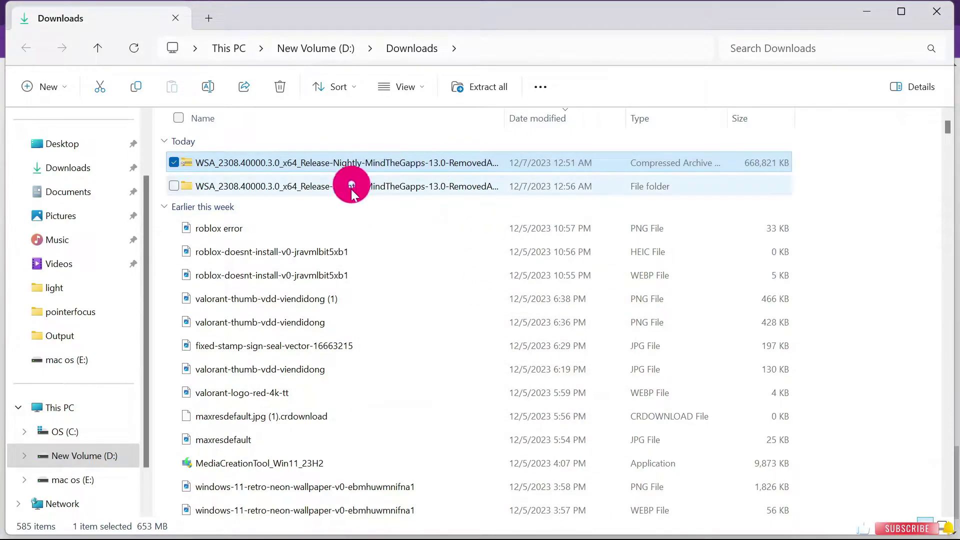
Delete the compressed WSA archive and cut the extracted WSA folder.
left_click(399, 167)
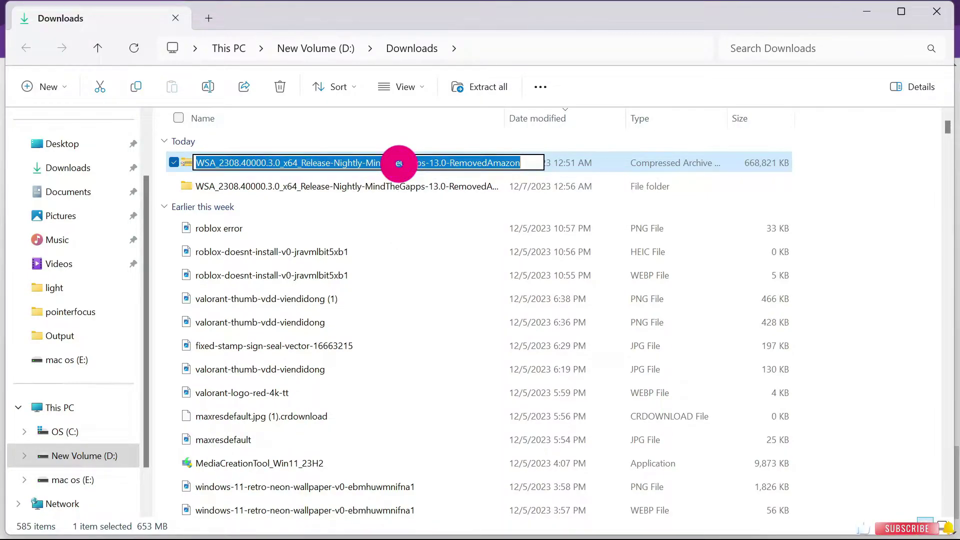
left_click(689, 167)
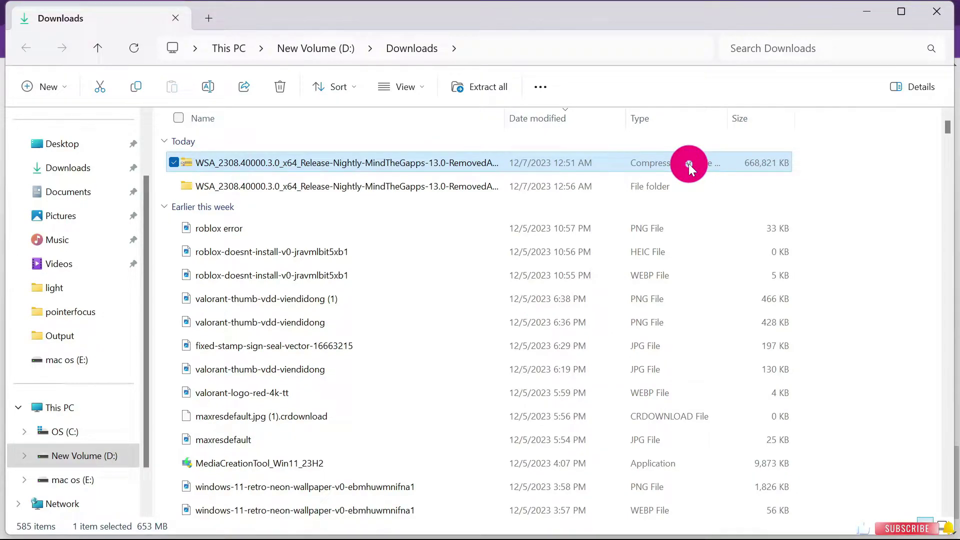
key("Delete")
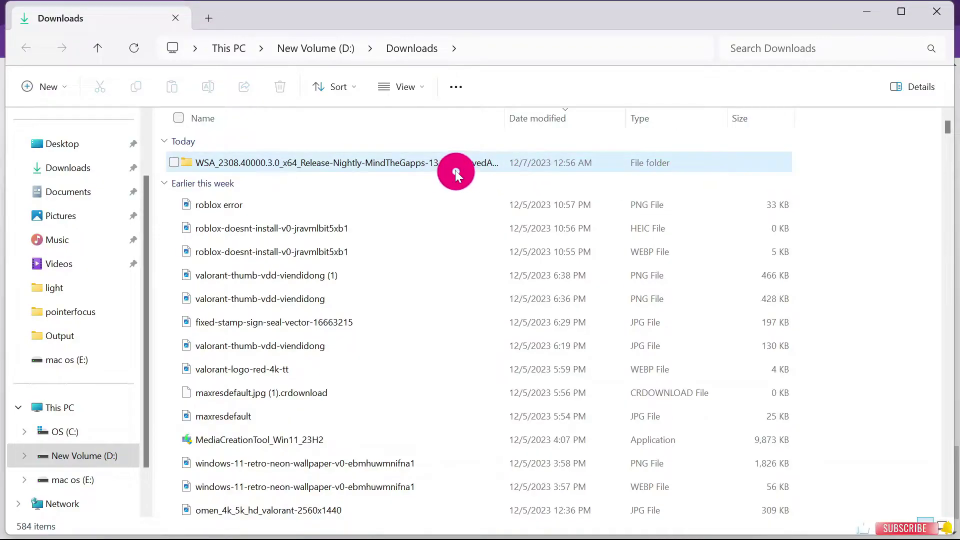
left_click(454, 164)
right_click(455, 165)
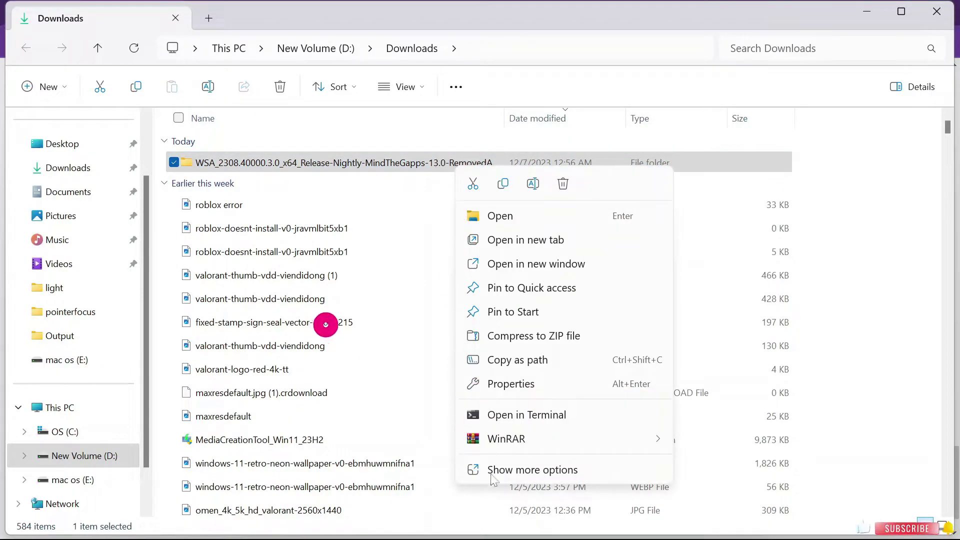
left_click(470, 184)
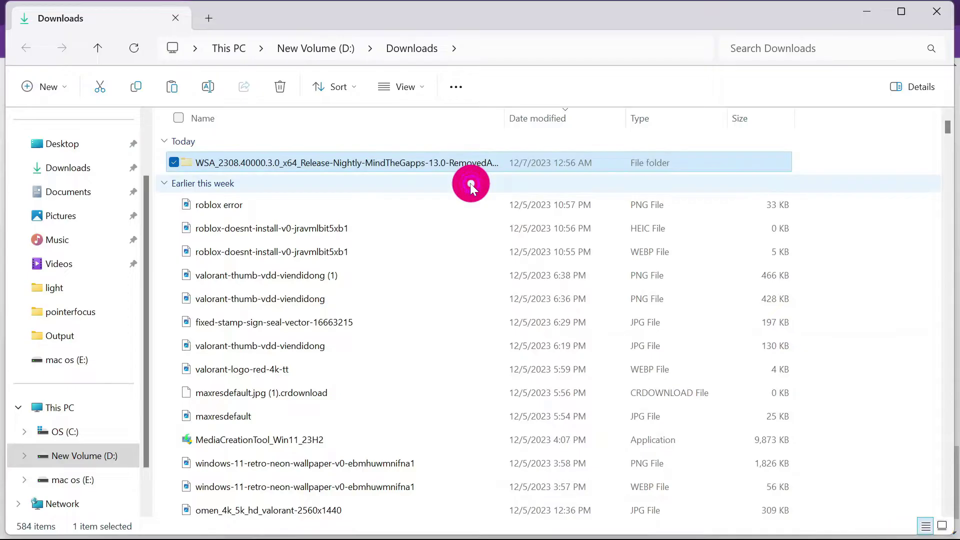
Paste the extracted WSA folder into the Documents folder.
left_click(85, 192)
right_click(268, 443)
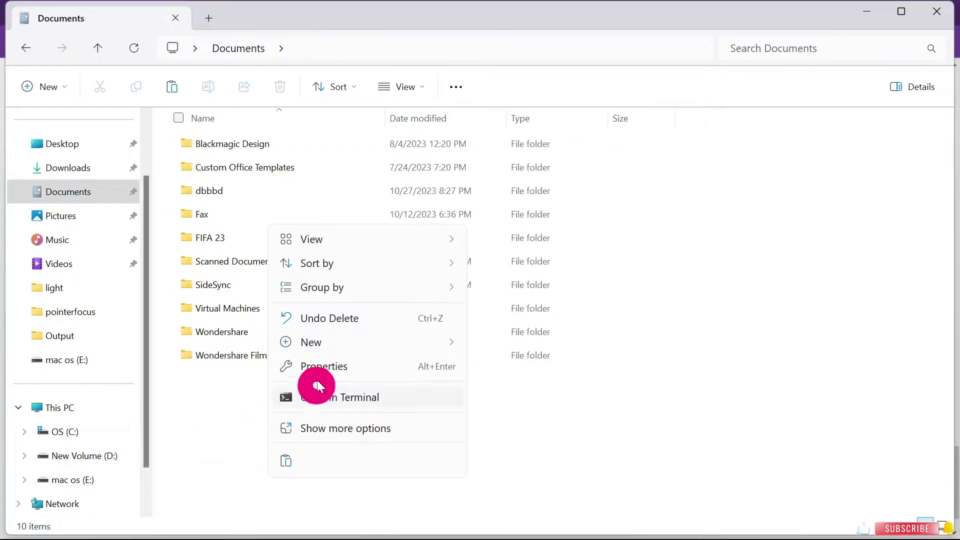
left_click(285, 456)
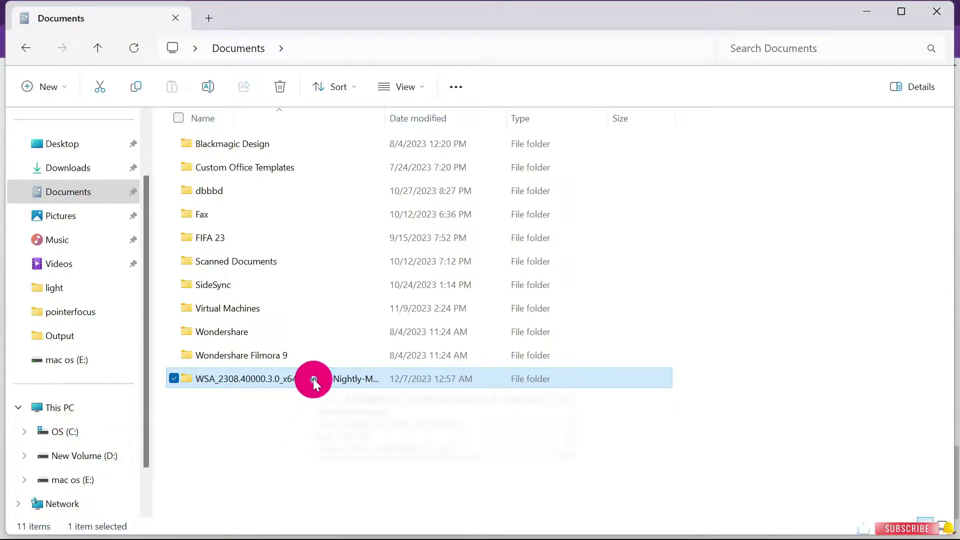
Open WSA_2308.40000.3.0_x64 inside the moved folder and select the Run batch file.
double_click(313, 380)
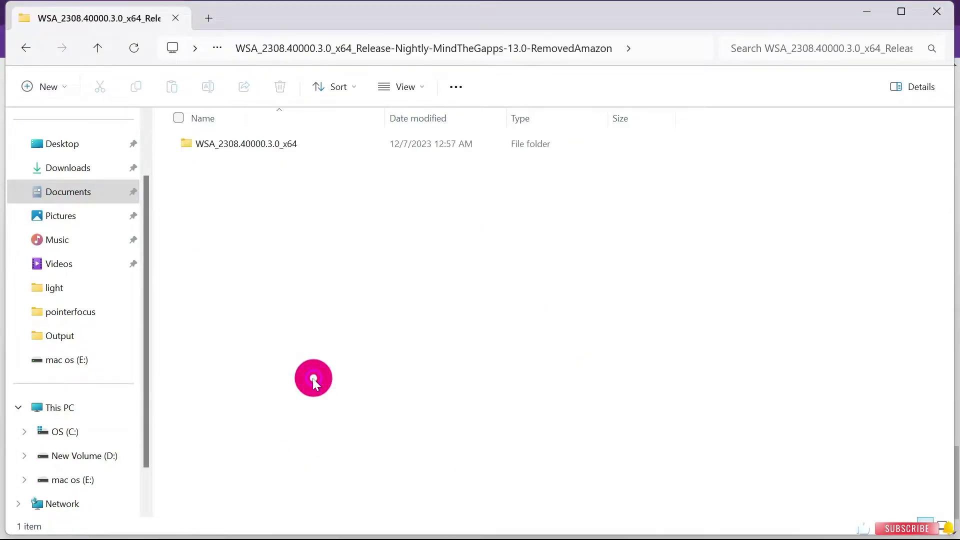
double_click(294, 147)
left_click(293, 147)
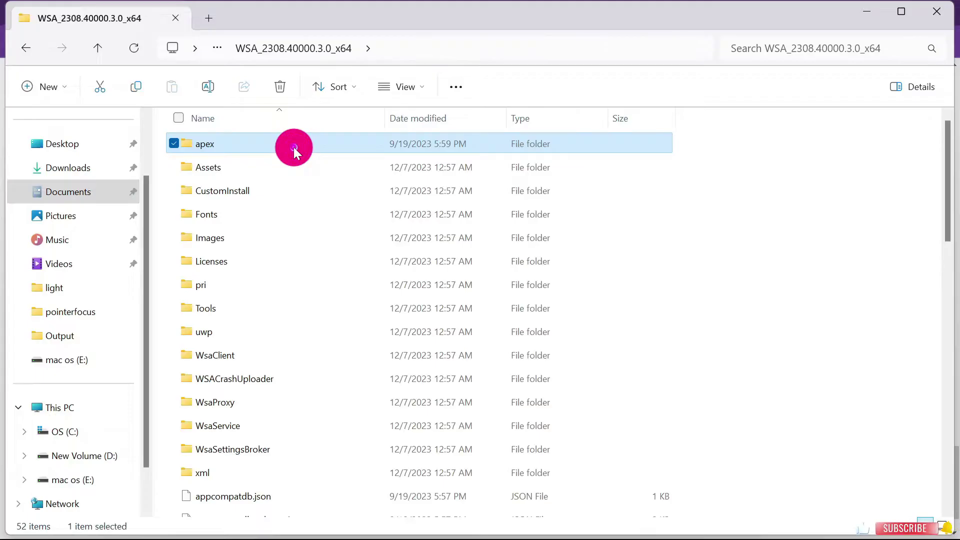
scroll(677, 351, "down", 5)
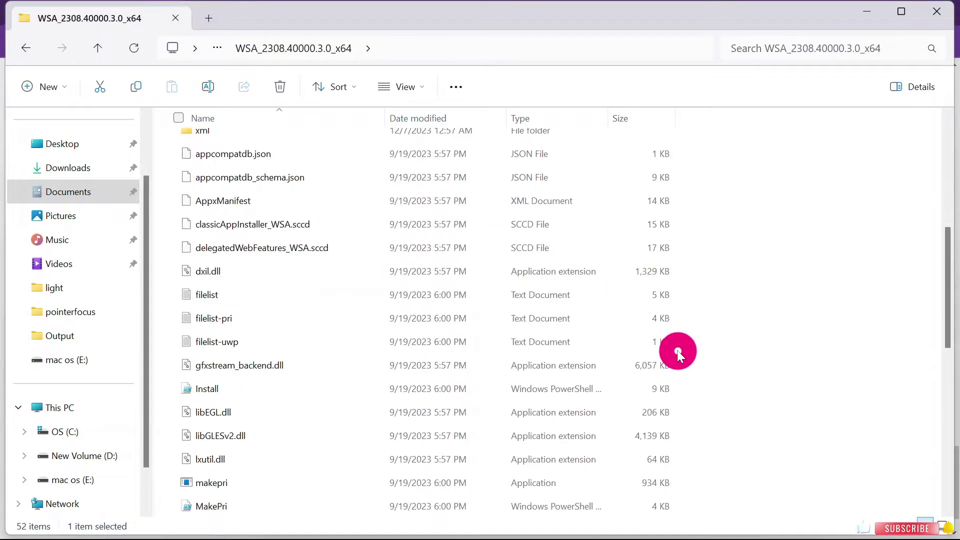
scroll(677, 351, "down", 4)
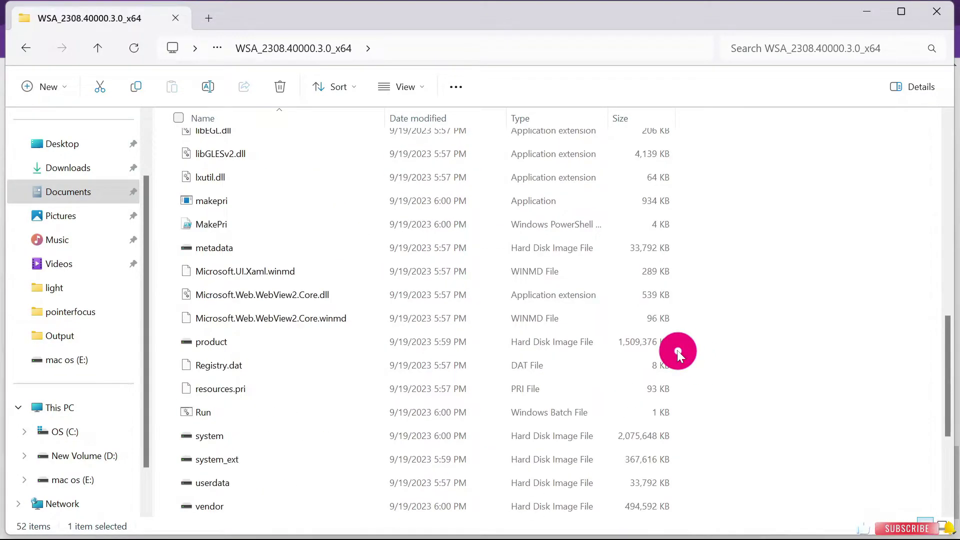
scroll(677, 351, "down", 1)
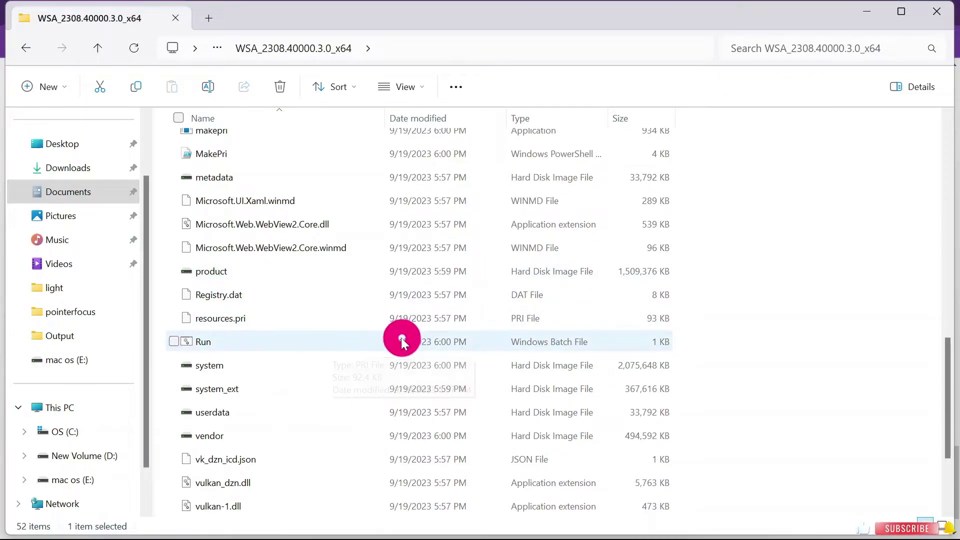
scroll(402, 342, "down", 1)
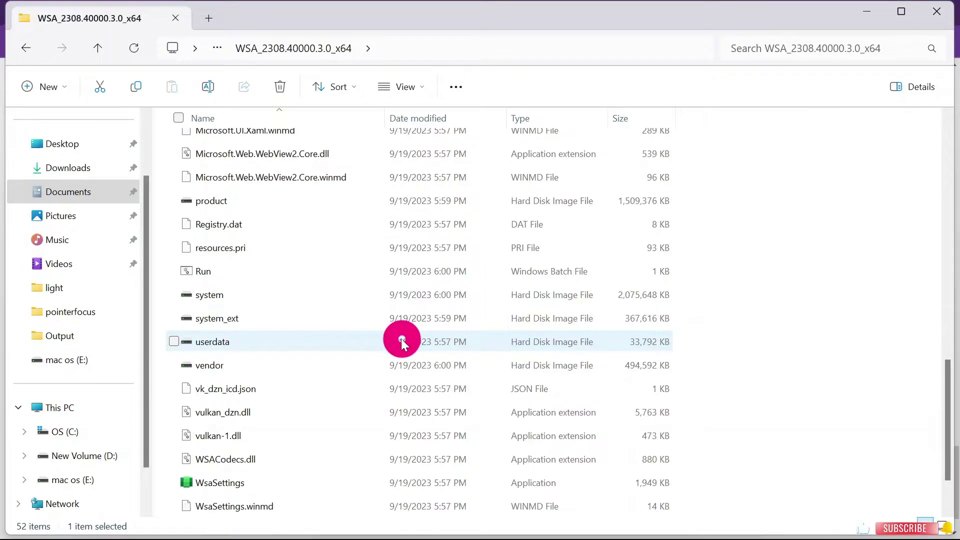
left_click(405, 273)
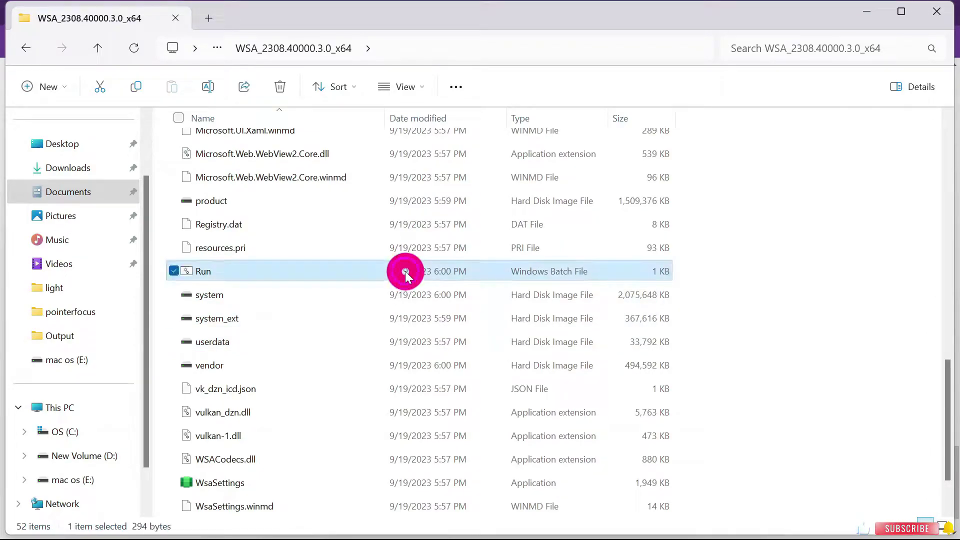
Run the Run batch file as administrator, approve UAC, and move the PowerShell installer window up.
right_click(406, 274)
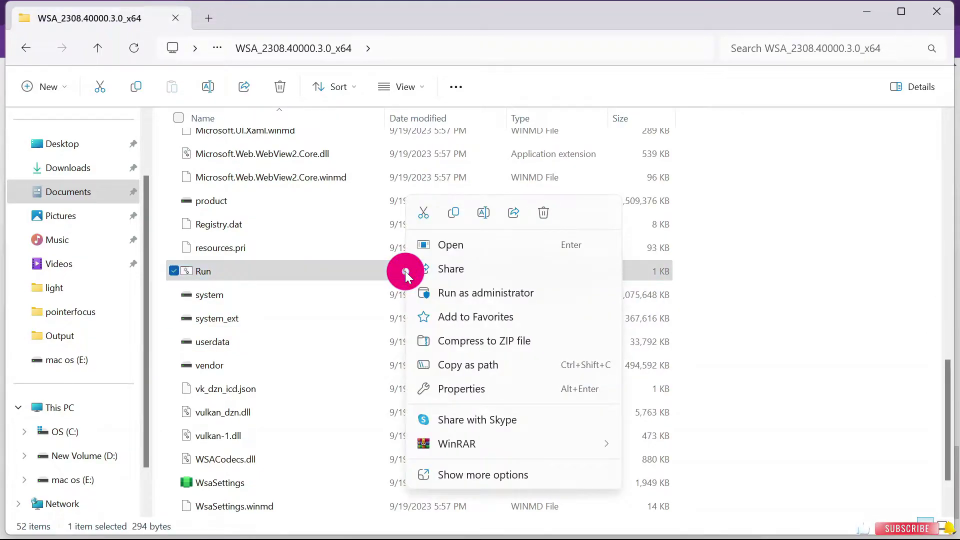
left_click(486, 299)
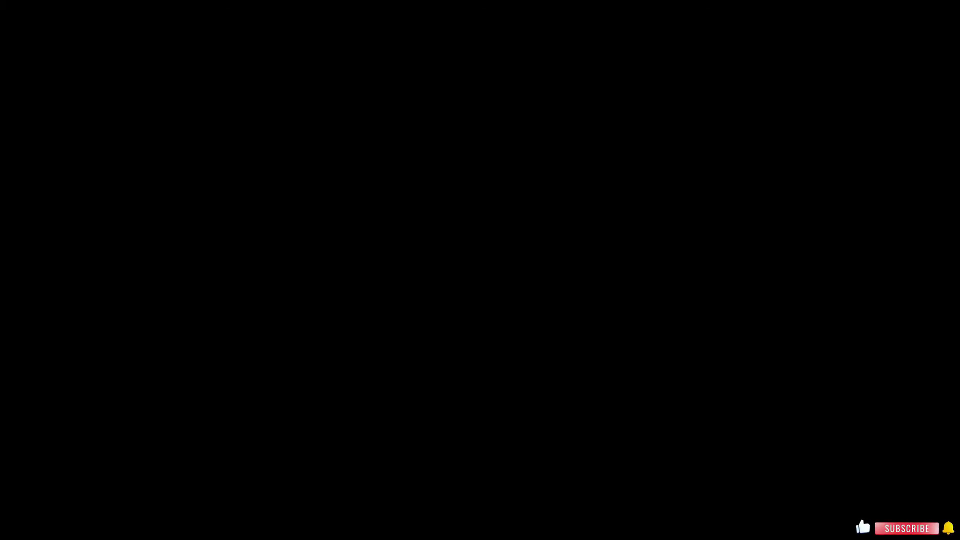
left_click(418, 376)
left_click(448, 89)
left_click_drag(454, 91, 449, 41)
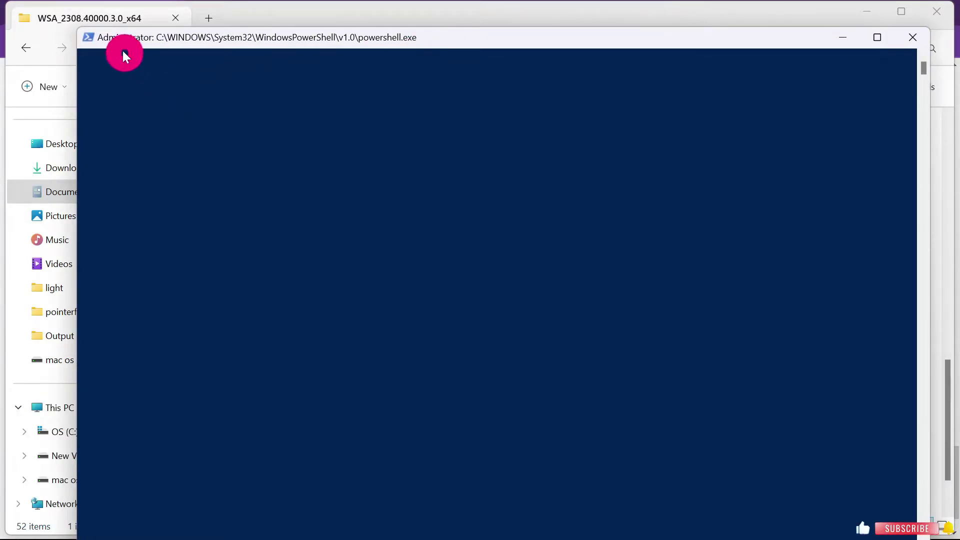
left_click(418, 193)
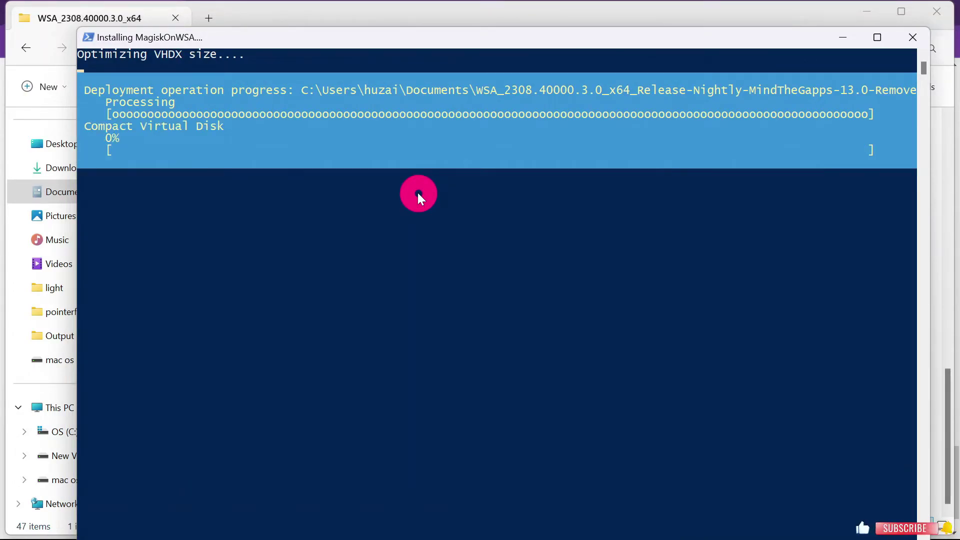
Maximise the MagiskOnWSA installer window, dismiss the diagnostic-data dialog, and close the subsystem settings.
double_click(445, 39)
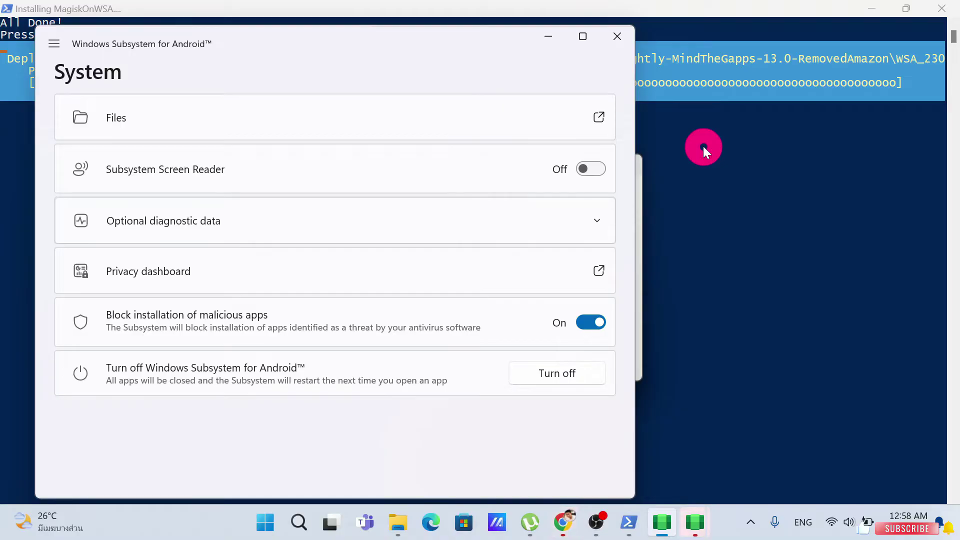
mouse_move(695, 523)
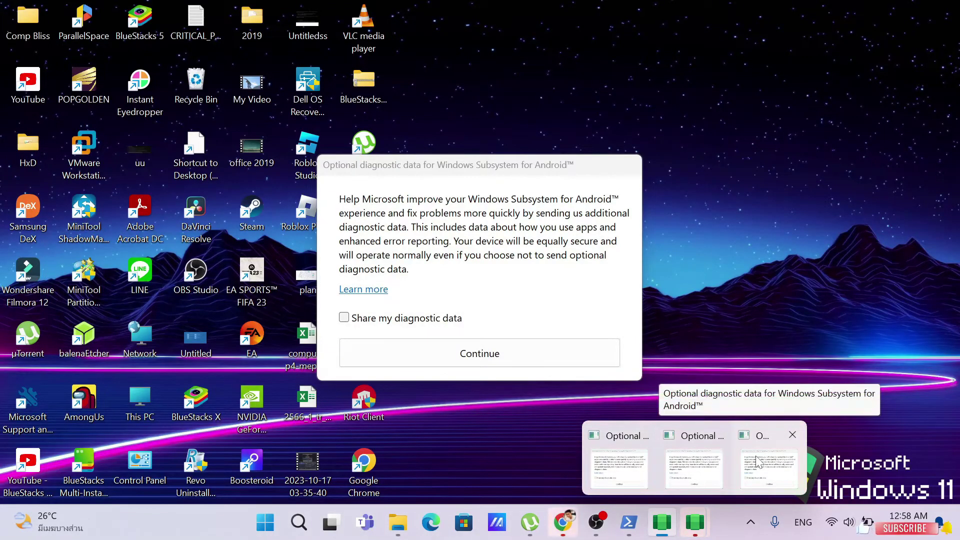
left_click(756, 457)
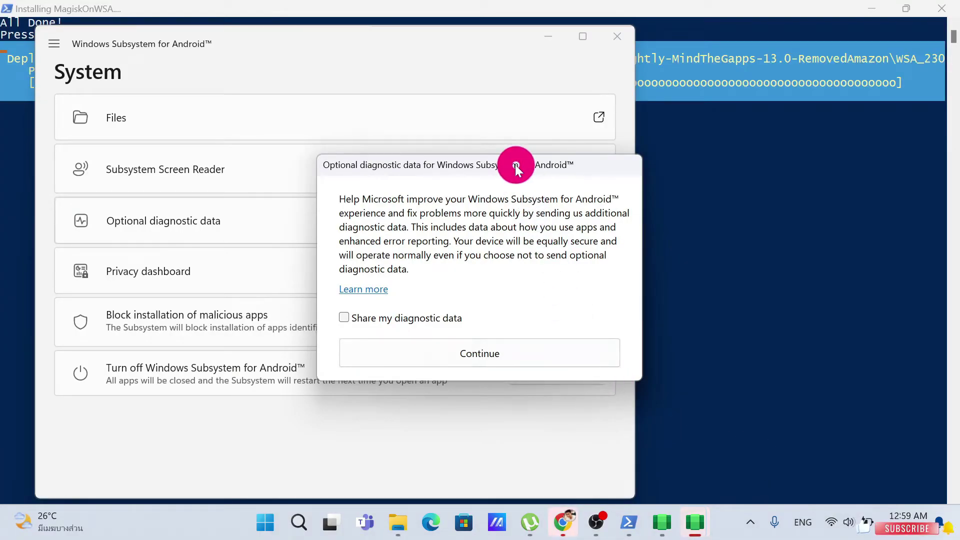
left_click_drag(515, 164, 581, 184)
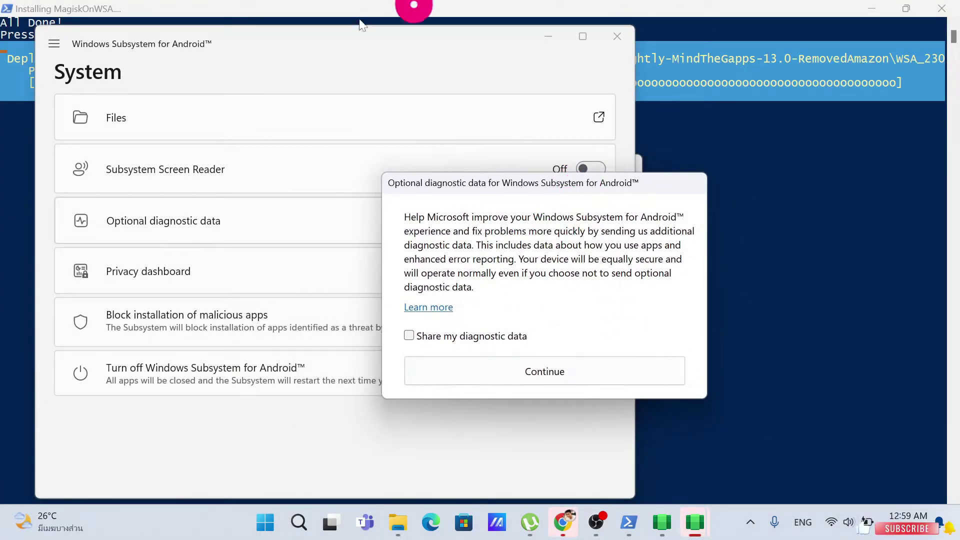
left_click(584, 371)
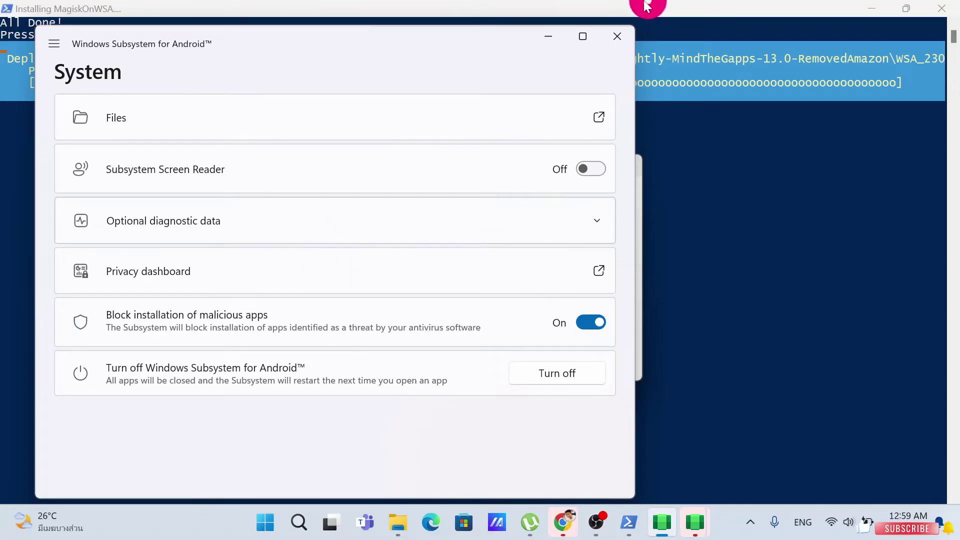
left_click(617, 37)
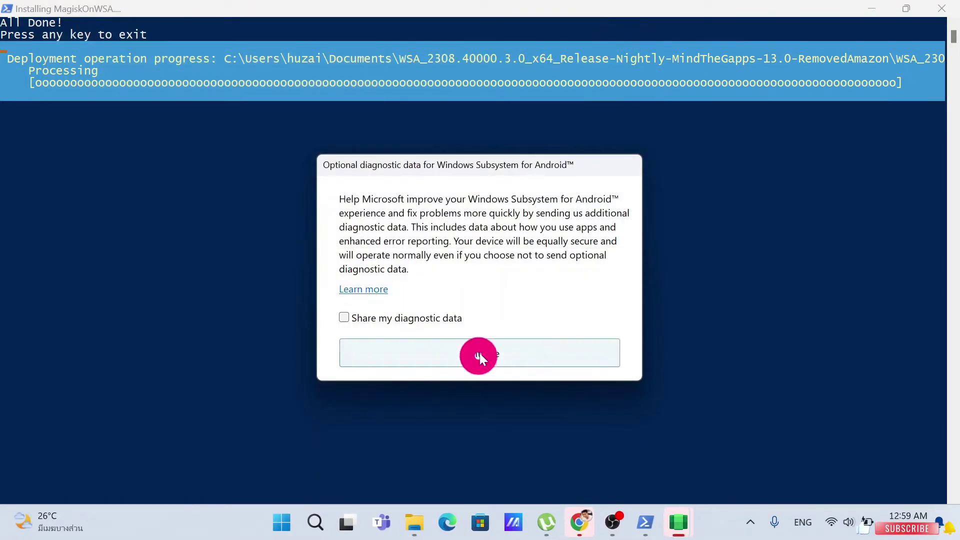
Continue without sharing diagnostic data, then close Play Store, Android settings, installer, File Explorer and Chrome.
left_click(481, 352)
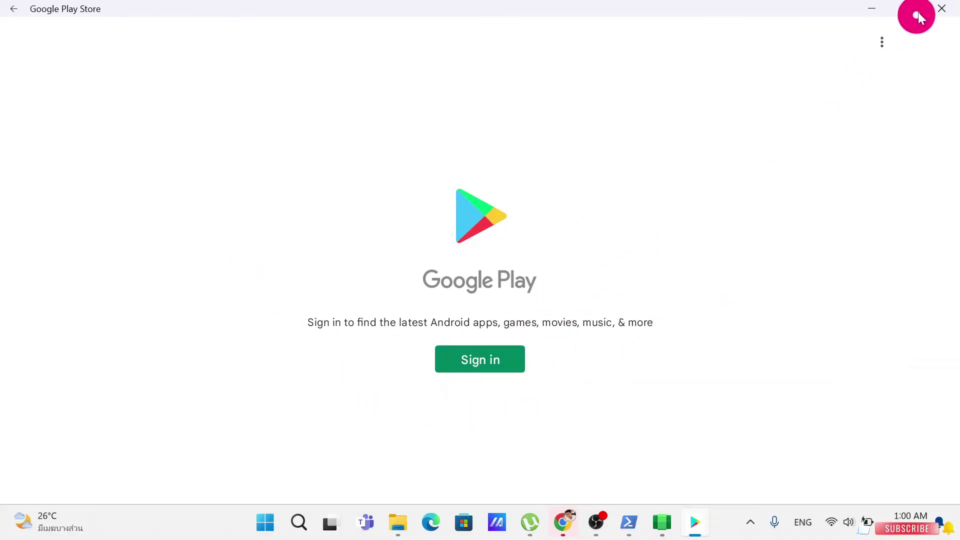
left_click(942, 8)
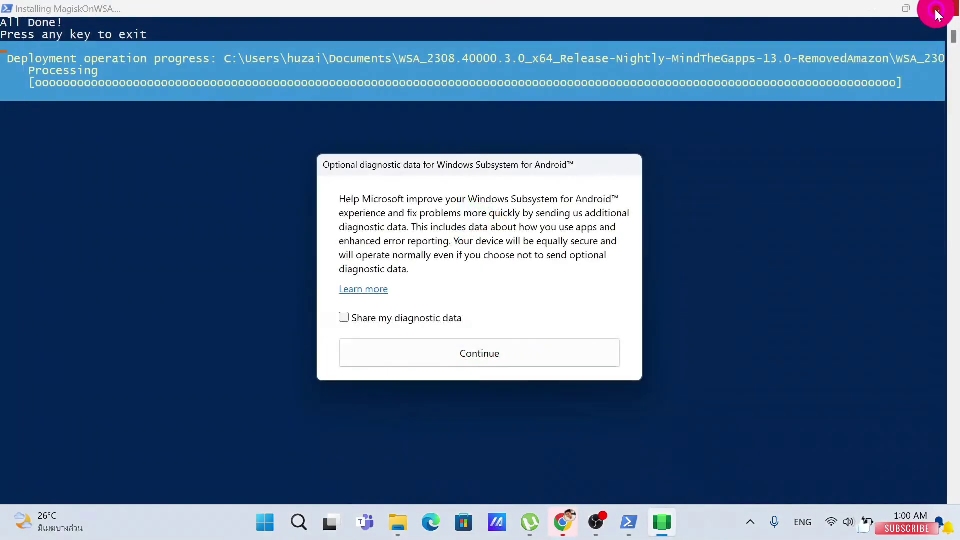
left_click(487, 352)
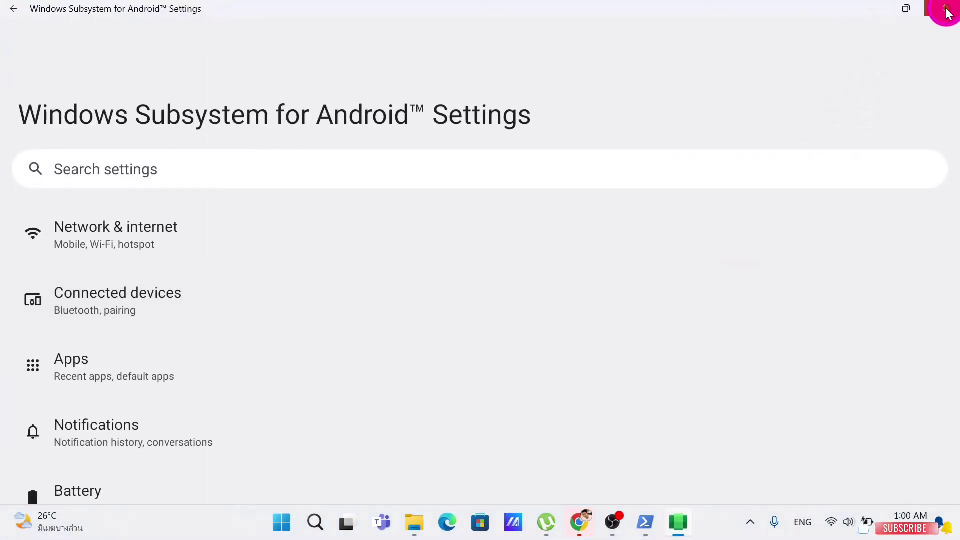
left_click(943, 9)
left_click(946, 7)
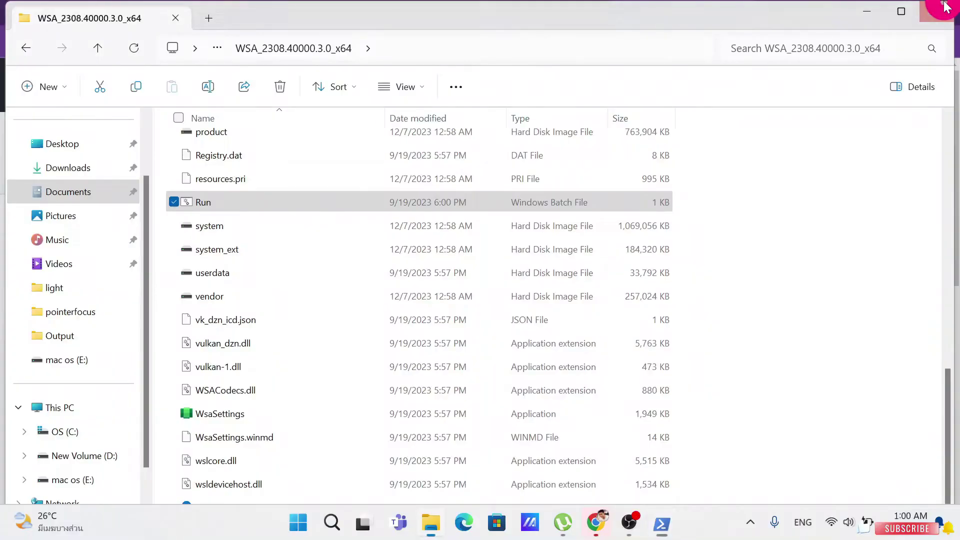
left_click(940, 15)
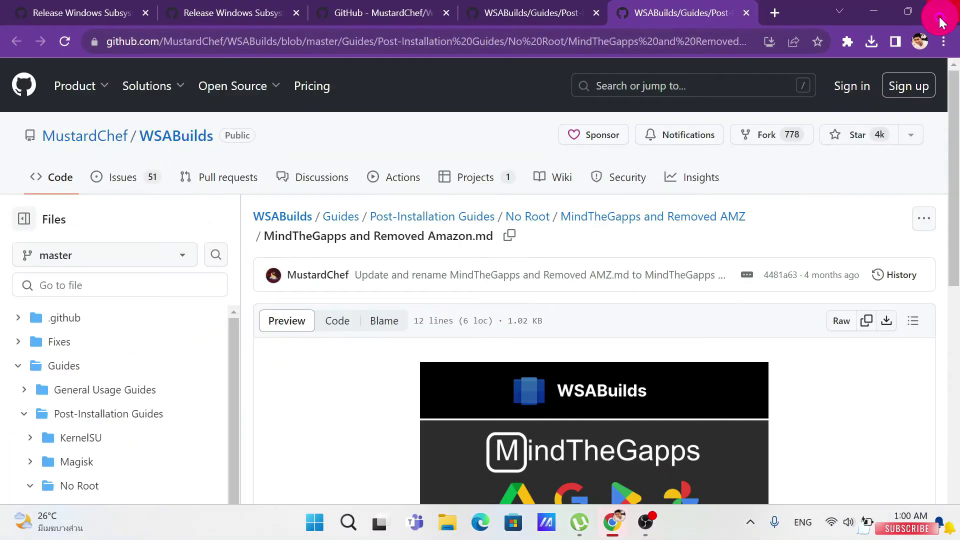
left_click(879, 10)
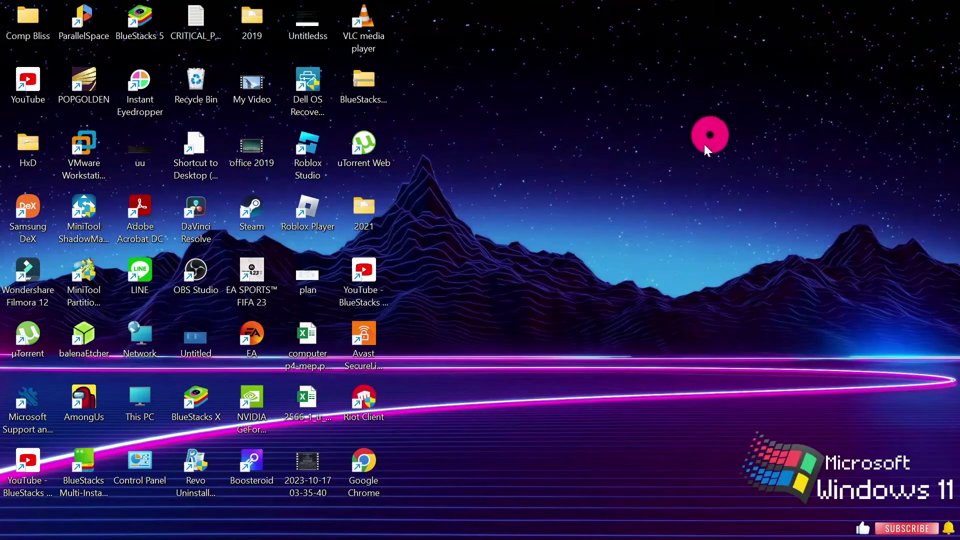
Launch Google Play Store by searching 'play store' from the Start menu.
key("super")
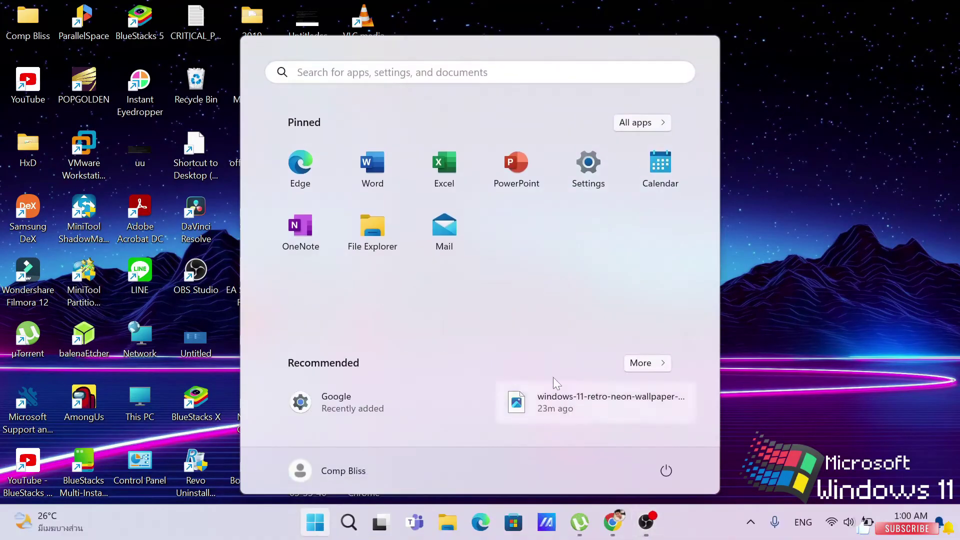
type("play")
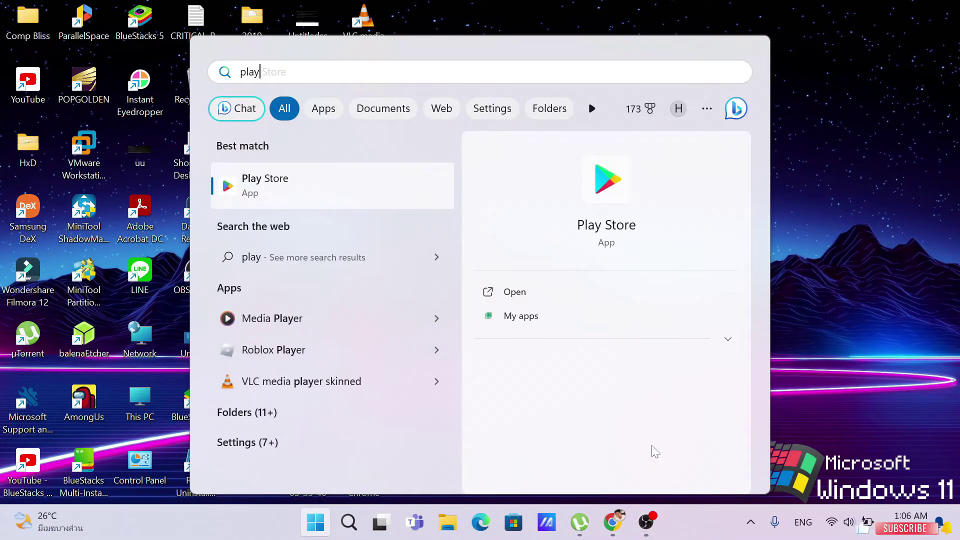
type(" store")
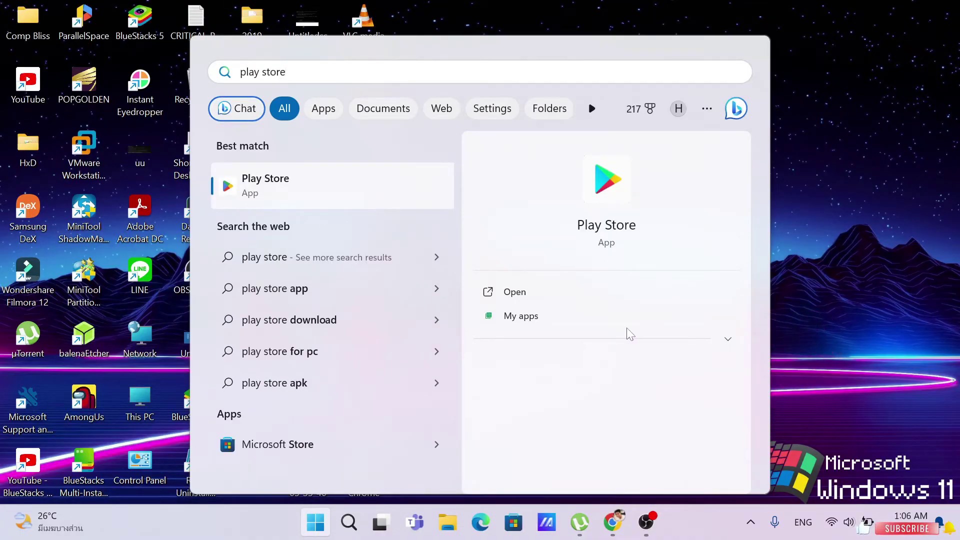
left_click(519, 300)
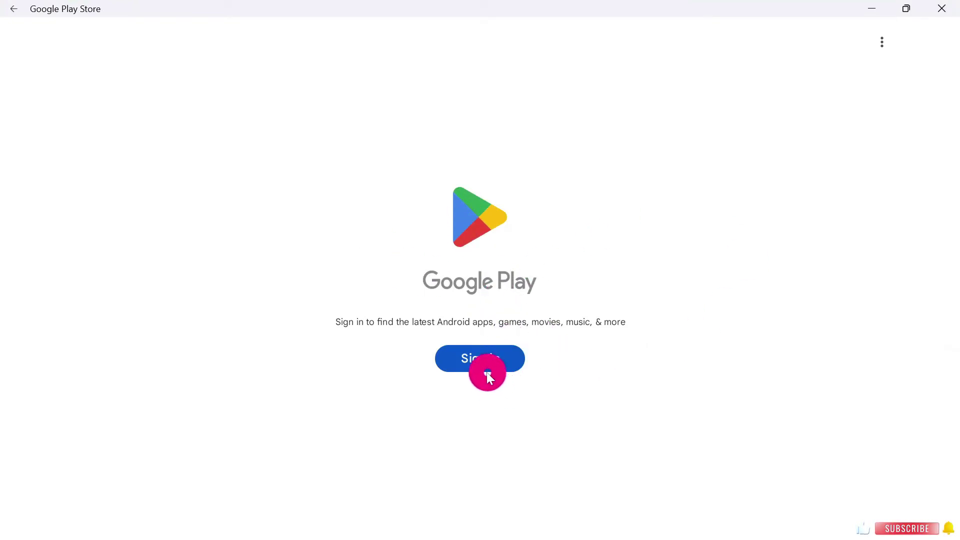
Sign in to Google Play with the Google account's email address and password.
left_click(490, 364)
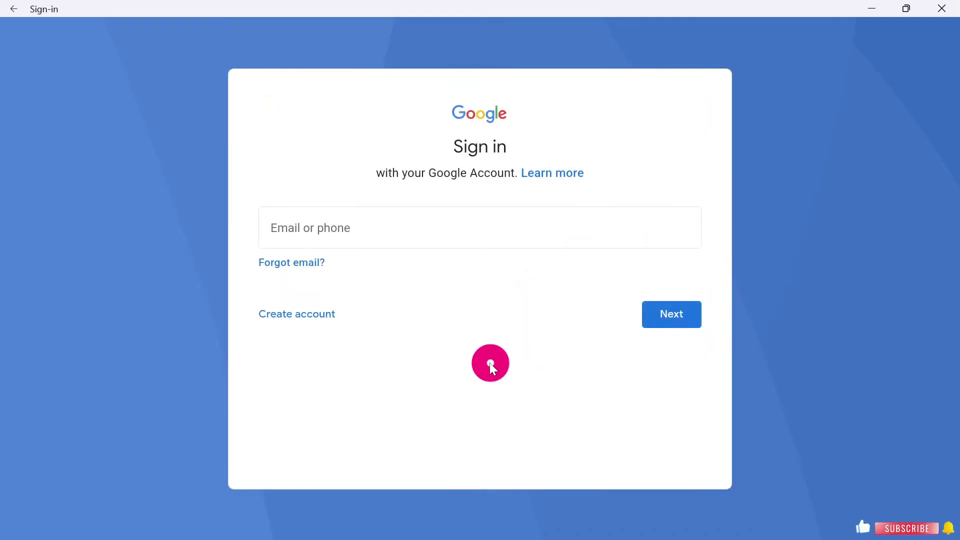
left_click(421, 225)
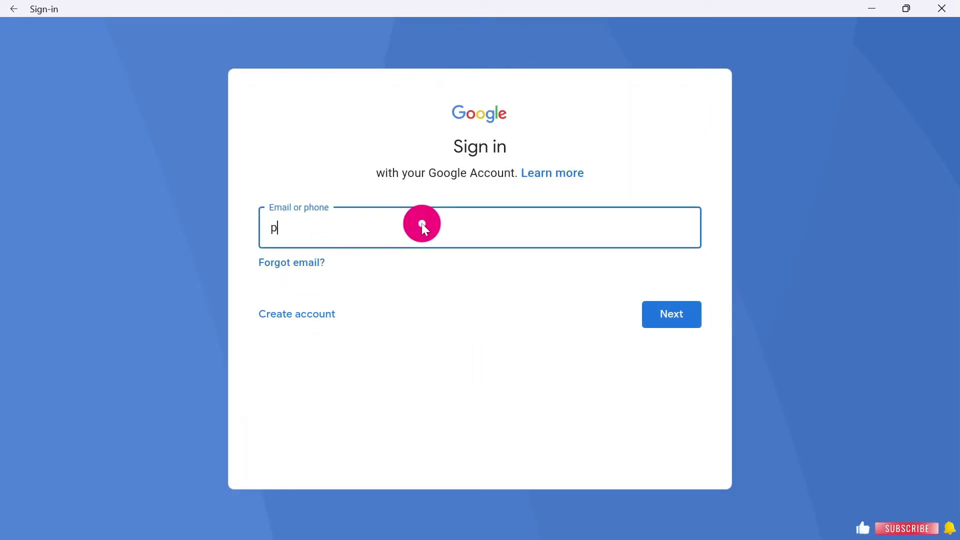
left_click(682, 313)
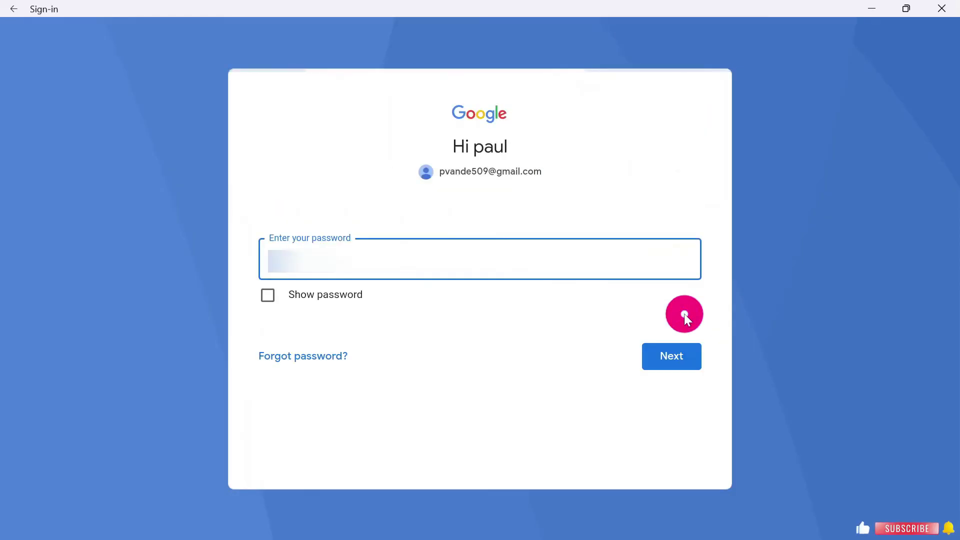
left_click(513, 260)
left_click(681, 358)
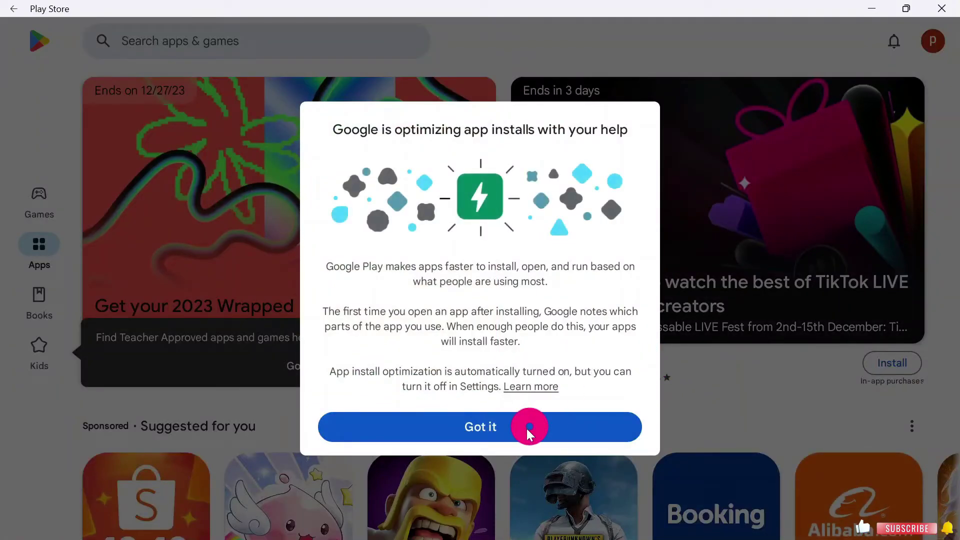
Dismiss the install optimization and Teacher Approved tips and scroll to Recommended for you.
left_click(526, 428)
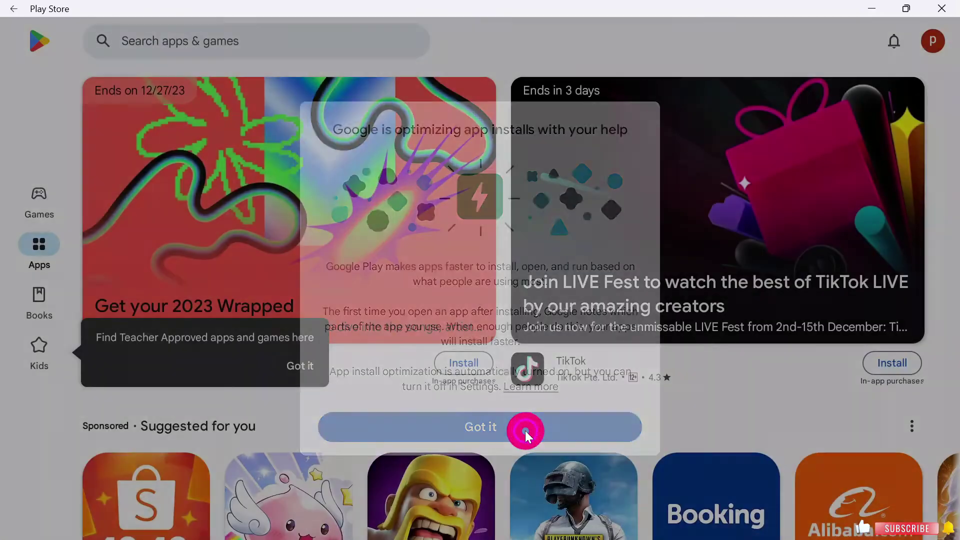
scroll(392, 285, "down", 5)
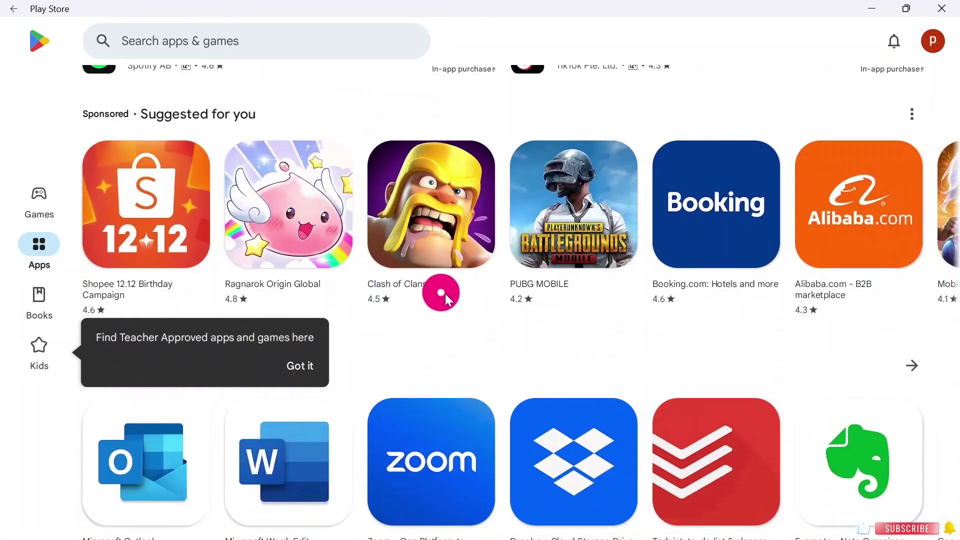
left_click(309, 364)
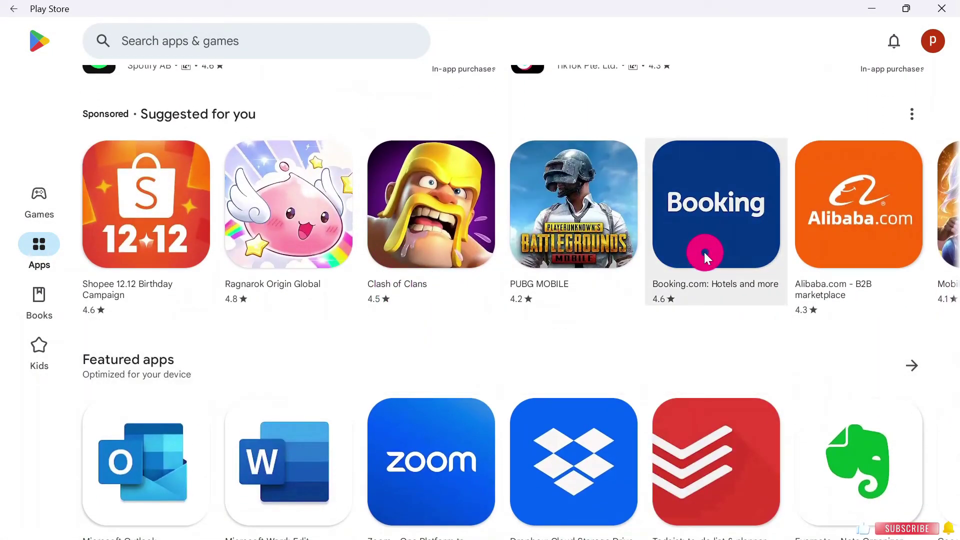
scroll(704, 252, "down", 8)
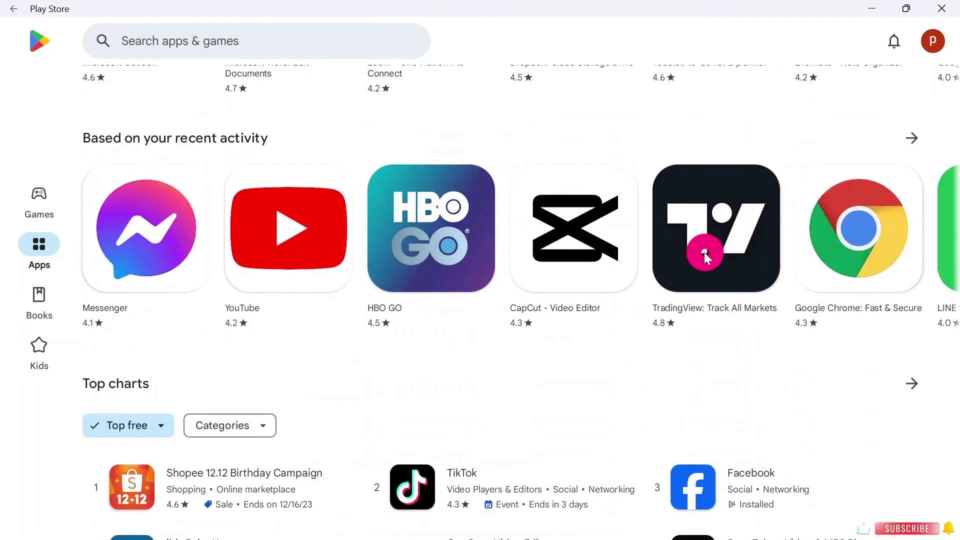
scroll(704, 252, "down", 9)
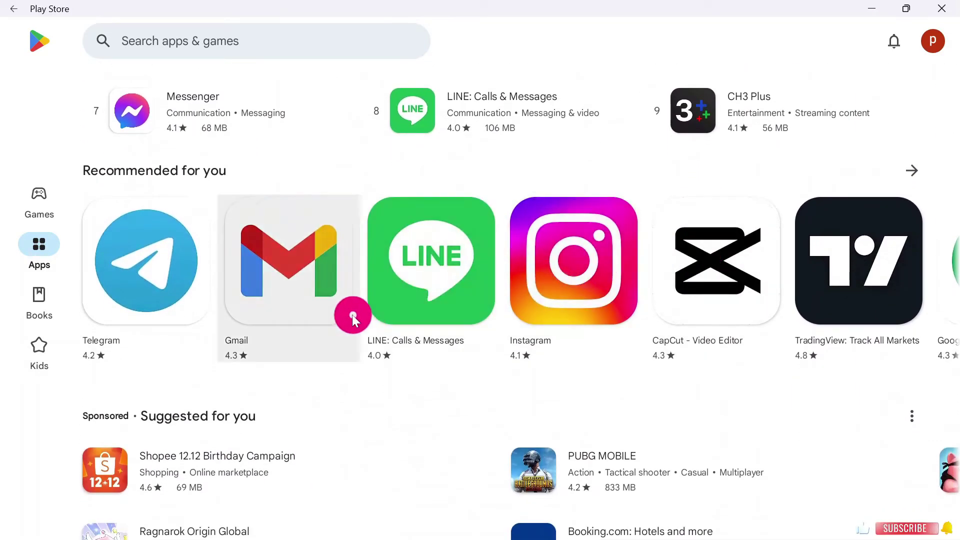
Install Instagram from its details page and return to the Apps home page.
left_click(593, 272)
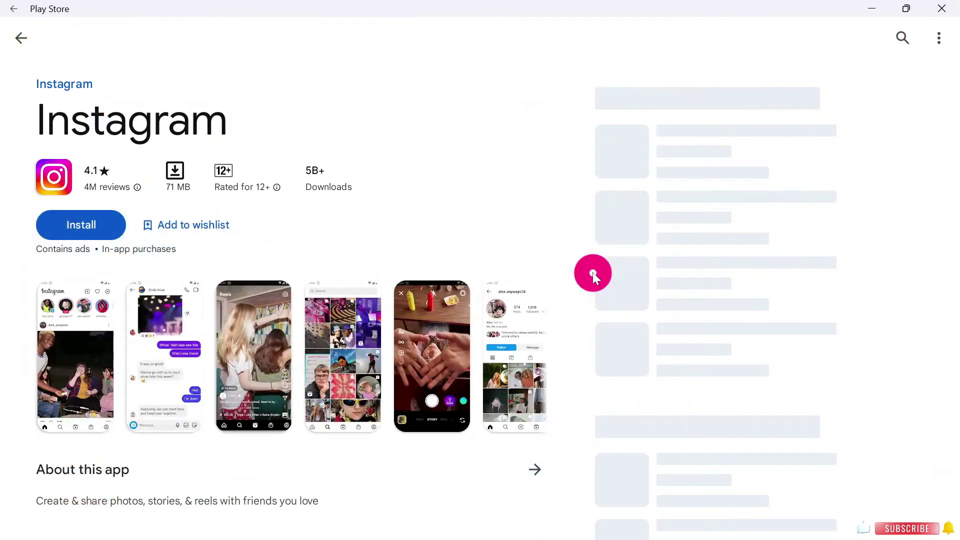
left_click(89, 224)
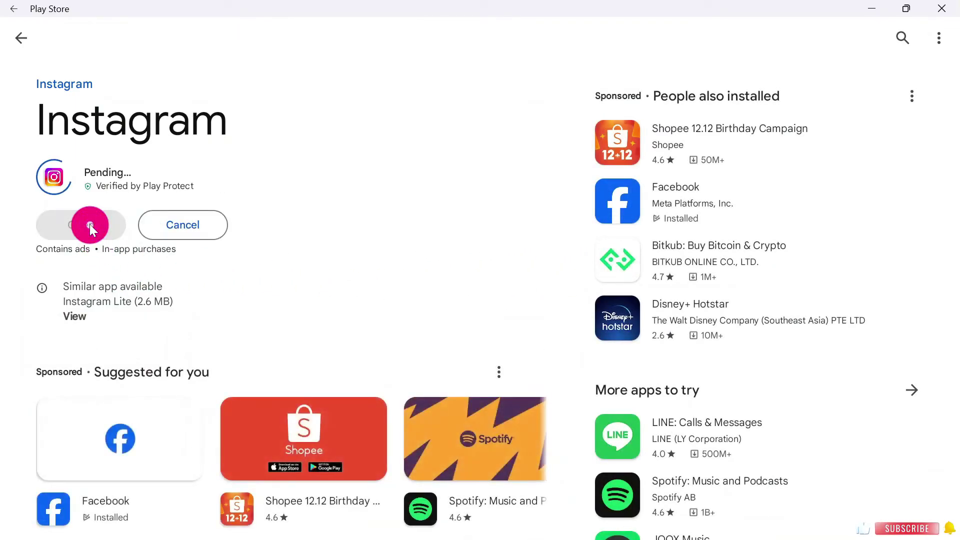
scroll(344, 306, "down", 7)
scroll(344, 306, "down", 5)
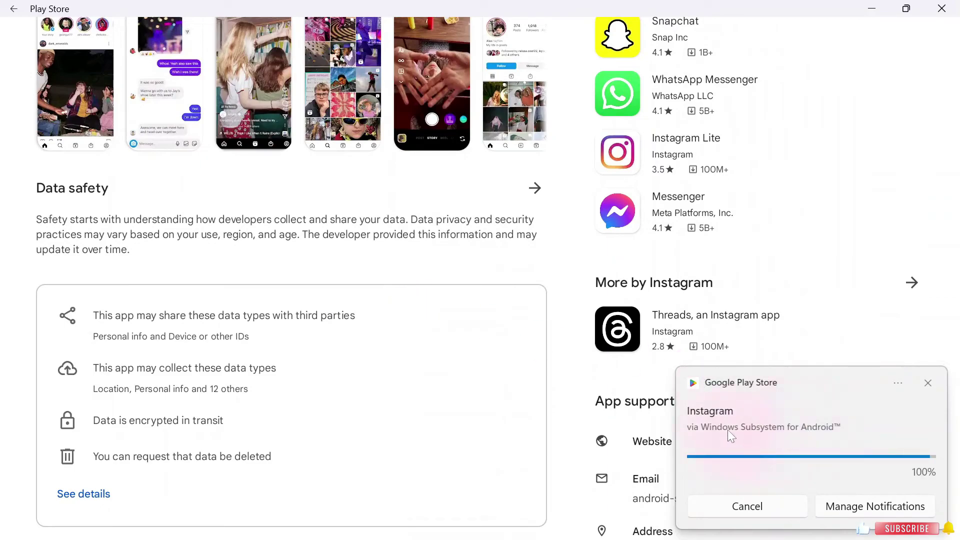
left_click(731, 322)
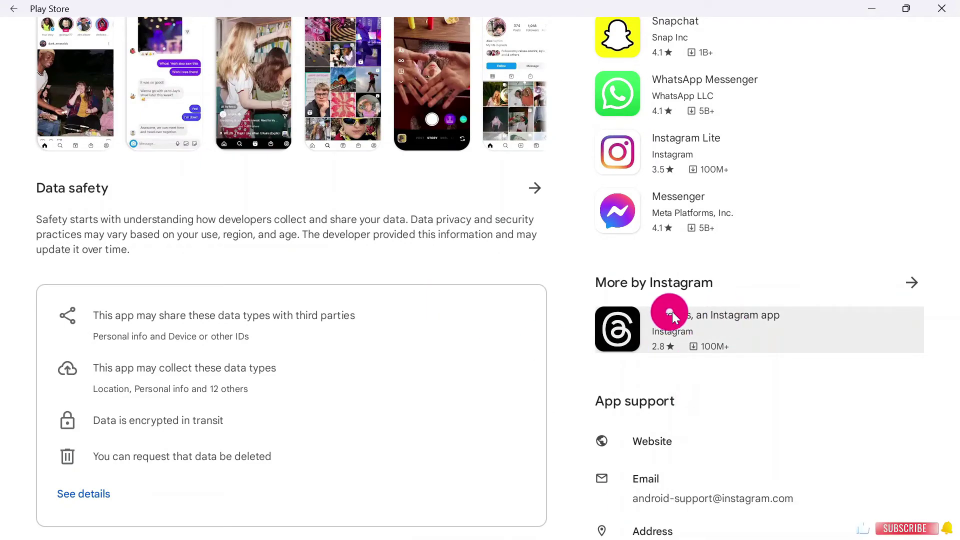
scroll(675, 315, "up", 10)
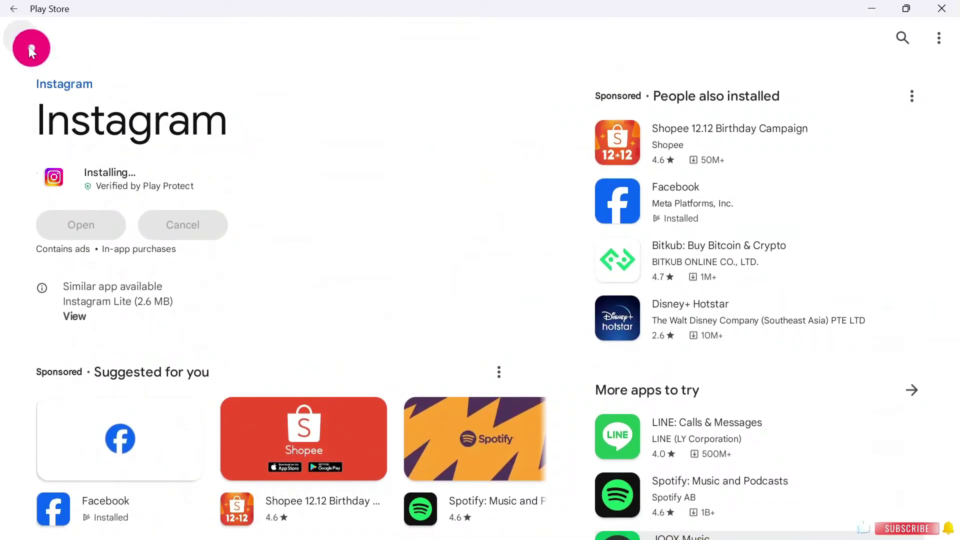
left_click(20, 38)
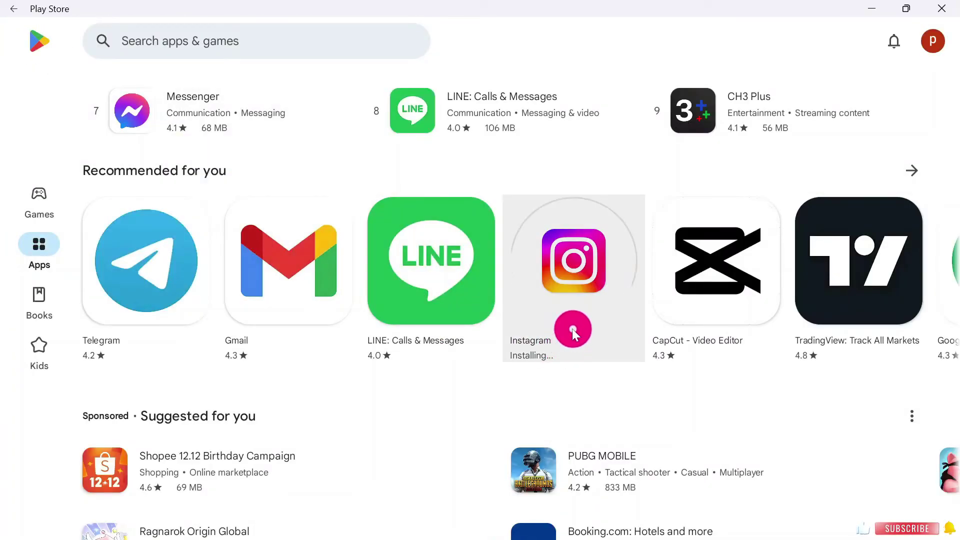